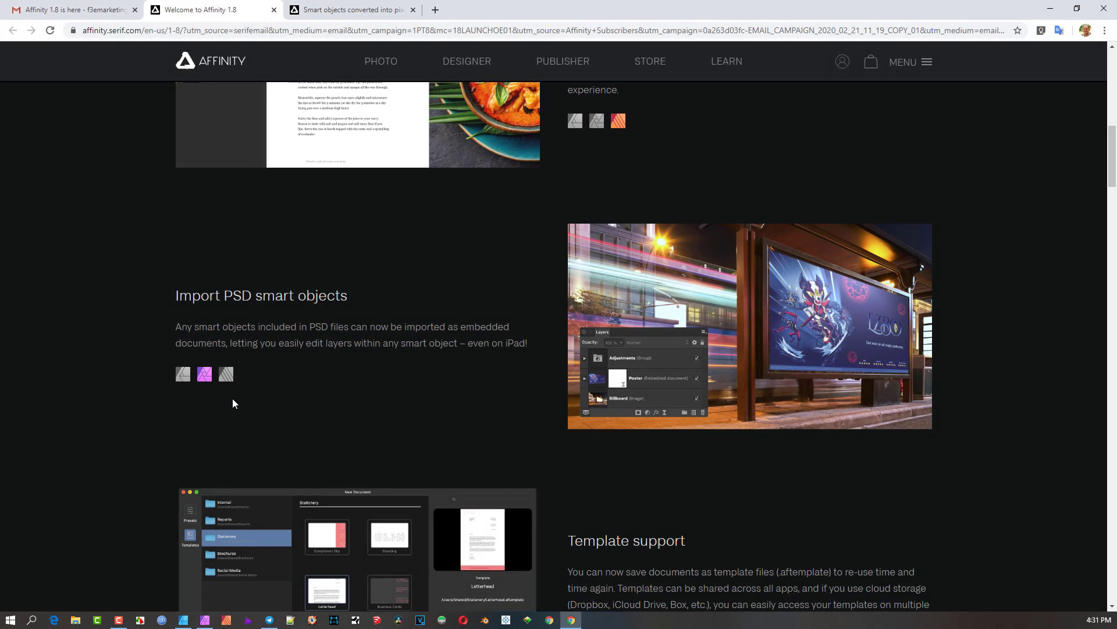
# Step: Switch to Affinity Photo, review the General preferences, then close them
pyautogui.moveTo(177, 388)
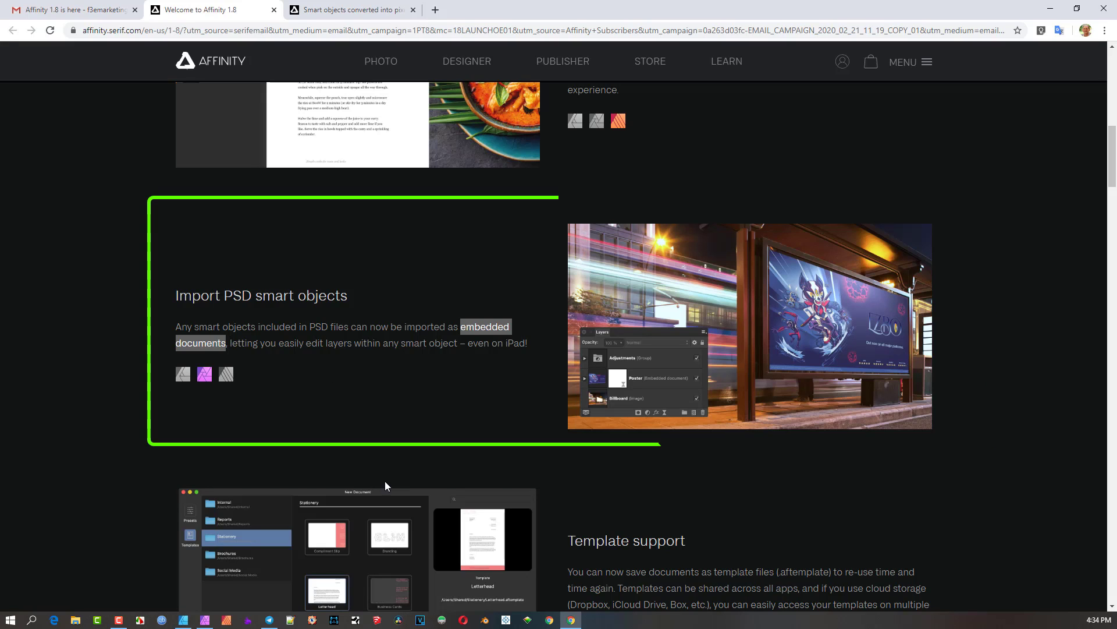
pyautogui.click(204, 620)
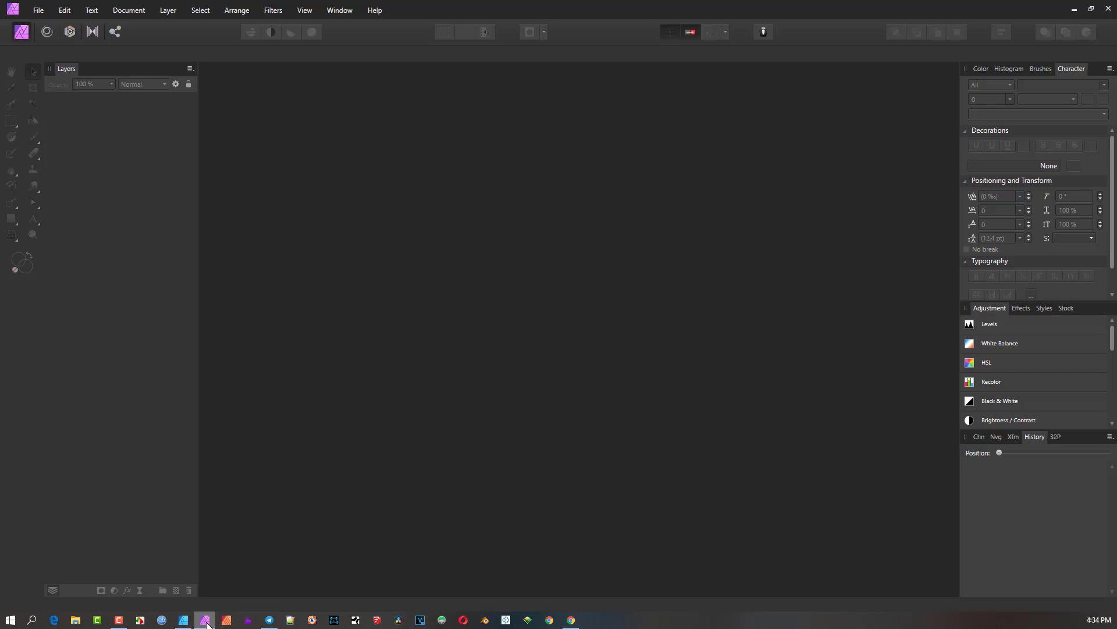
pyautogui.click(40, 12)
pyautogui.click(39, 13)
pyautogui.click(65, 10)
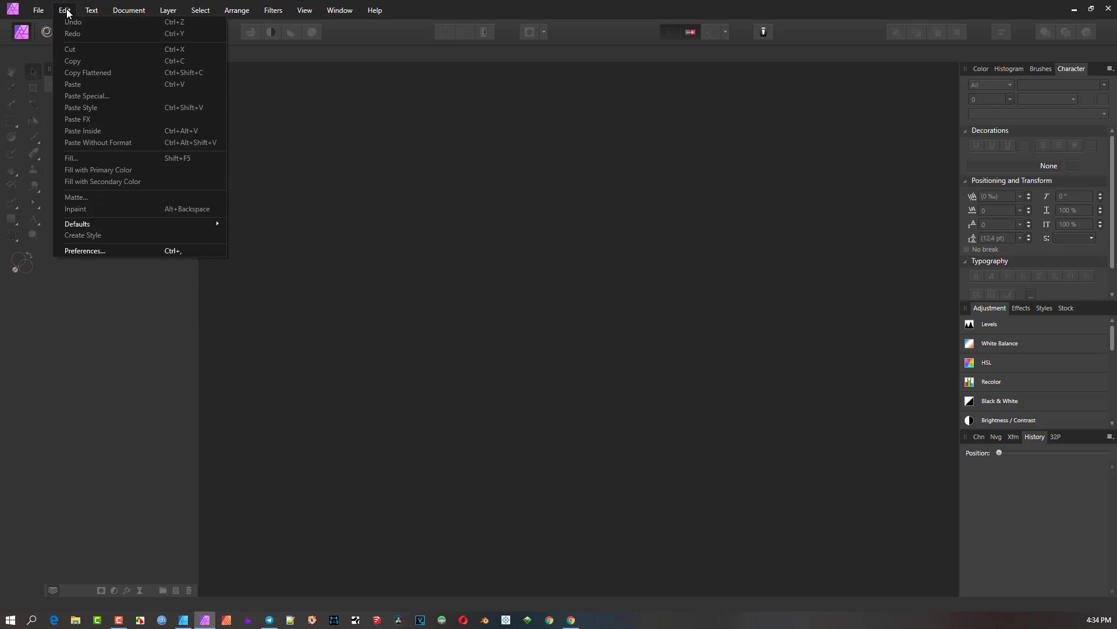
pyautogui.click(94, 249)
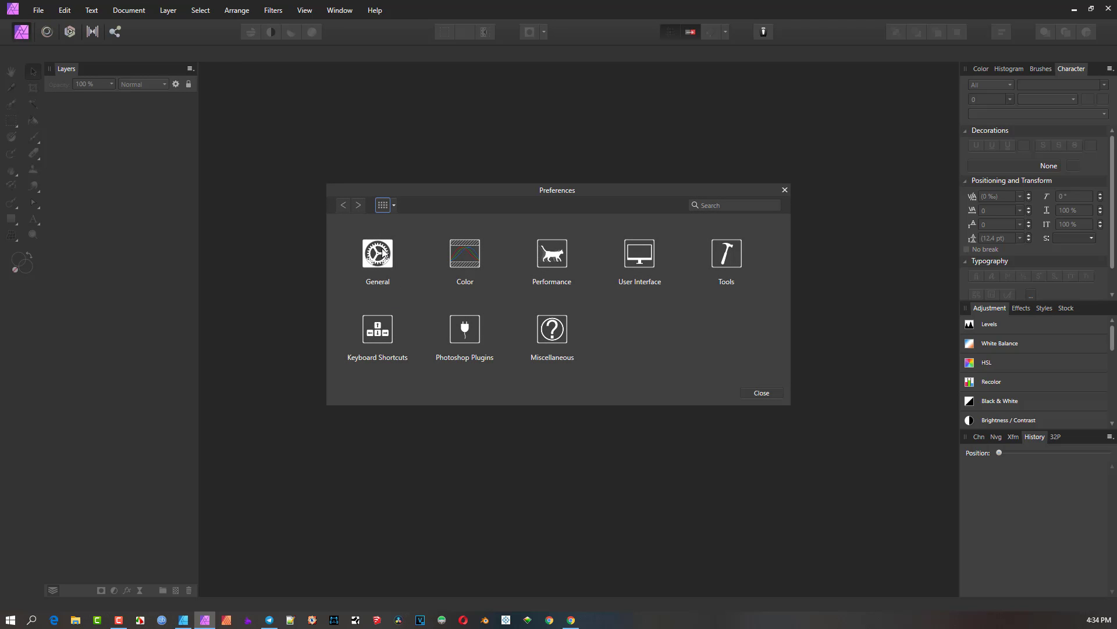
pyautogui.click(382, 250)
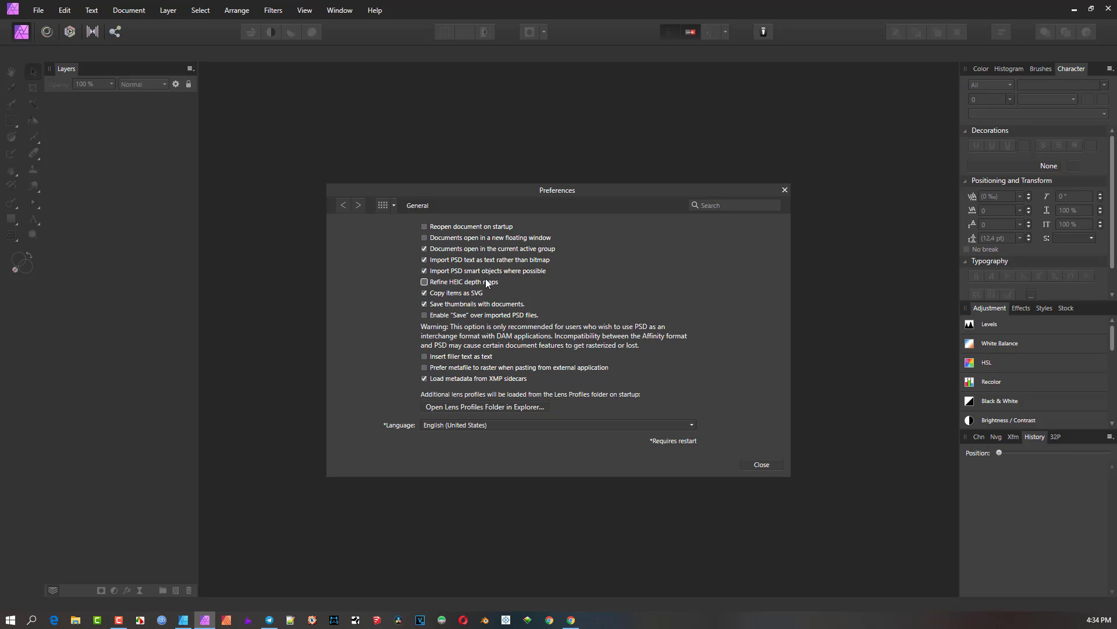
pyautogui.click(761, 464)
# Step: Open the paper logo mockup PSD and expand its Copied Placeholder group
pyautogui.click(37, 11)
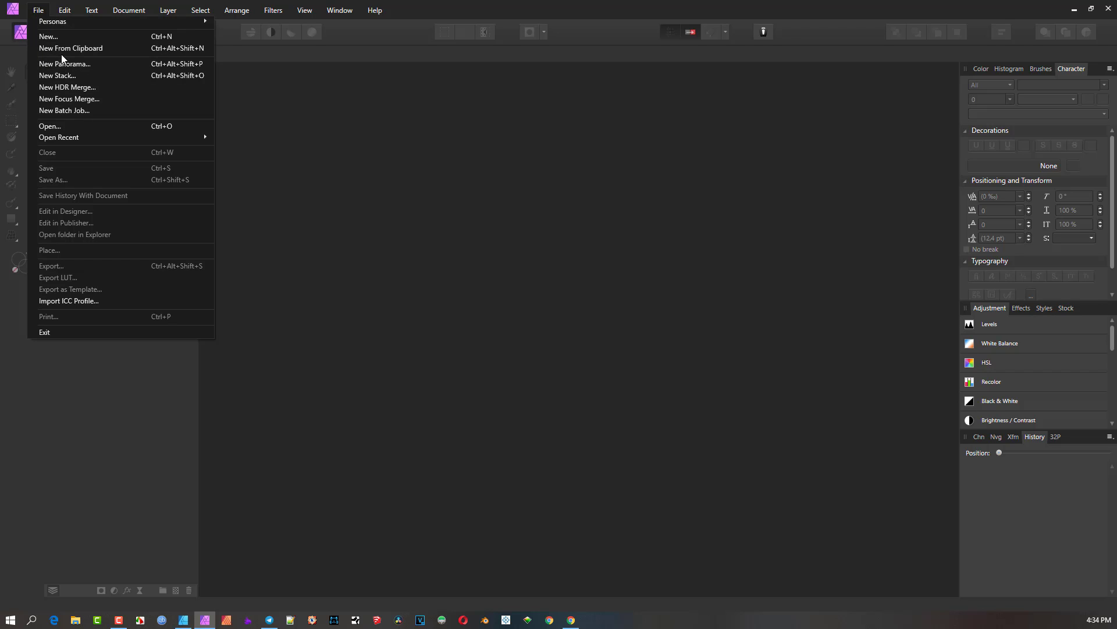
pyautogui.click(68, 125)
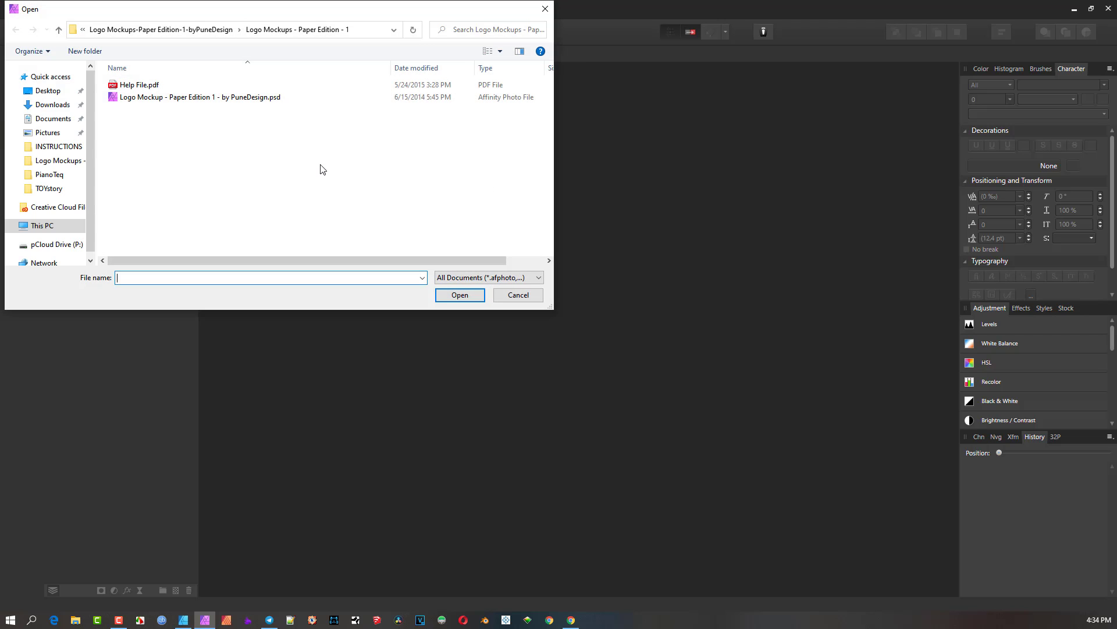
pyautogui.doubleClick(163, 97)
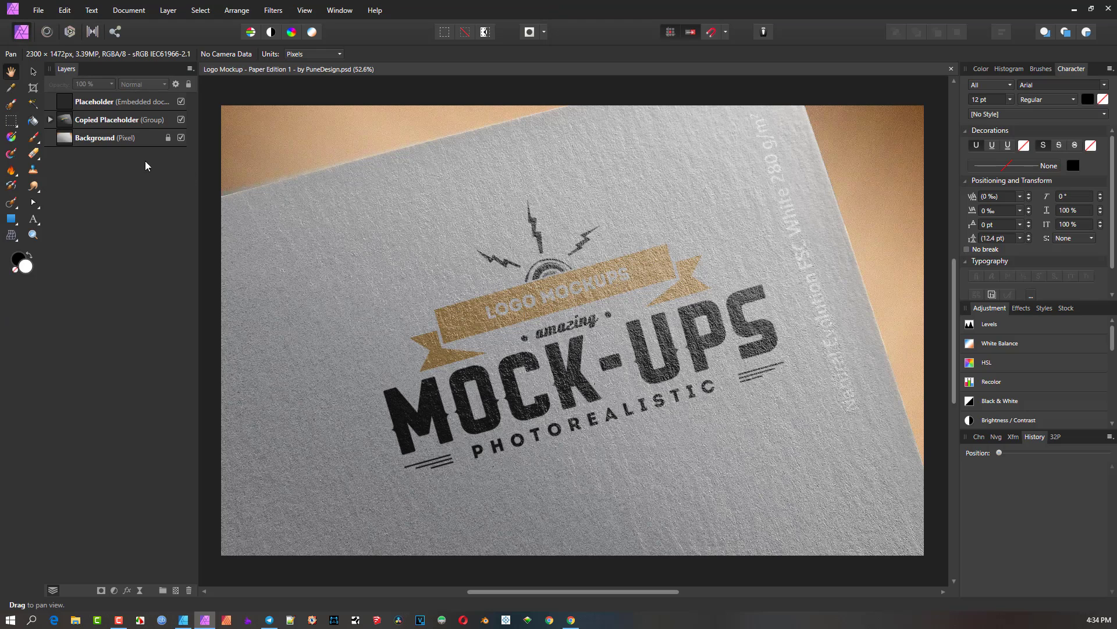
pyautogui.click(104, 121)
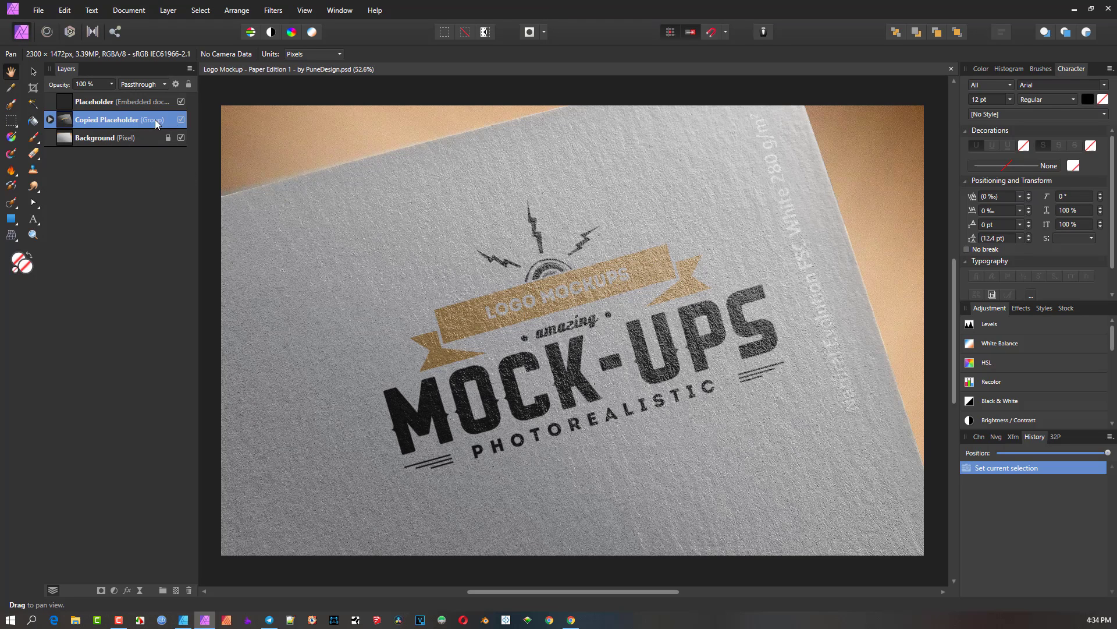
pyautogui.click(50, 119)
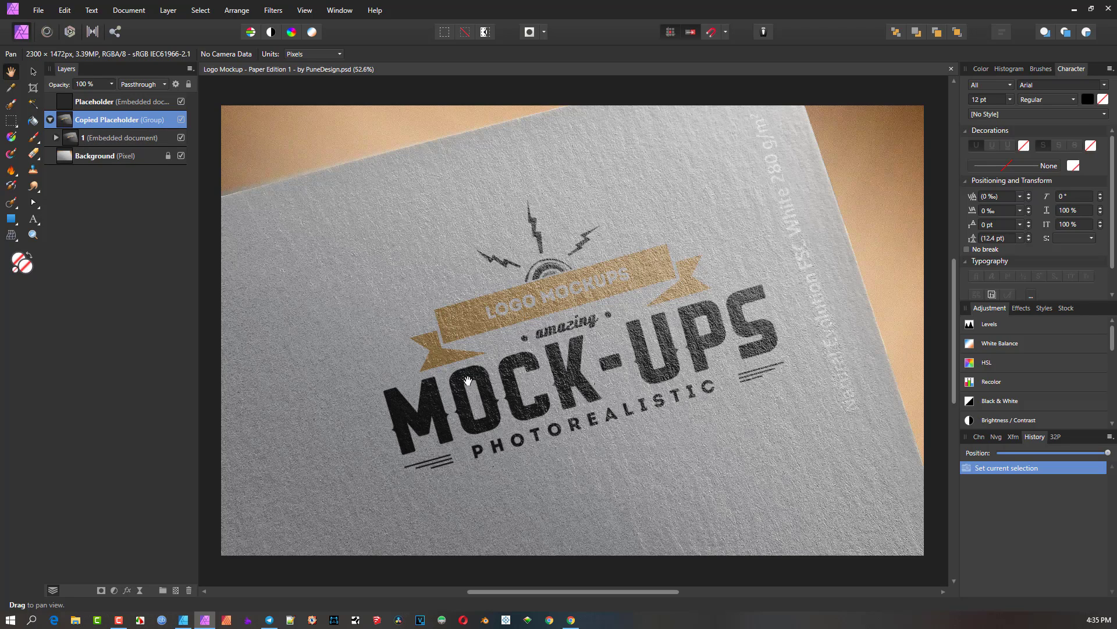
pyautogui.click(33, 71)
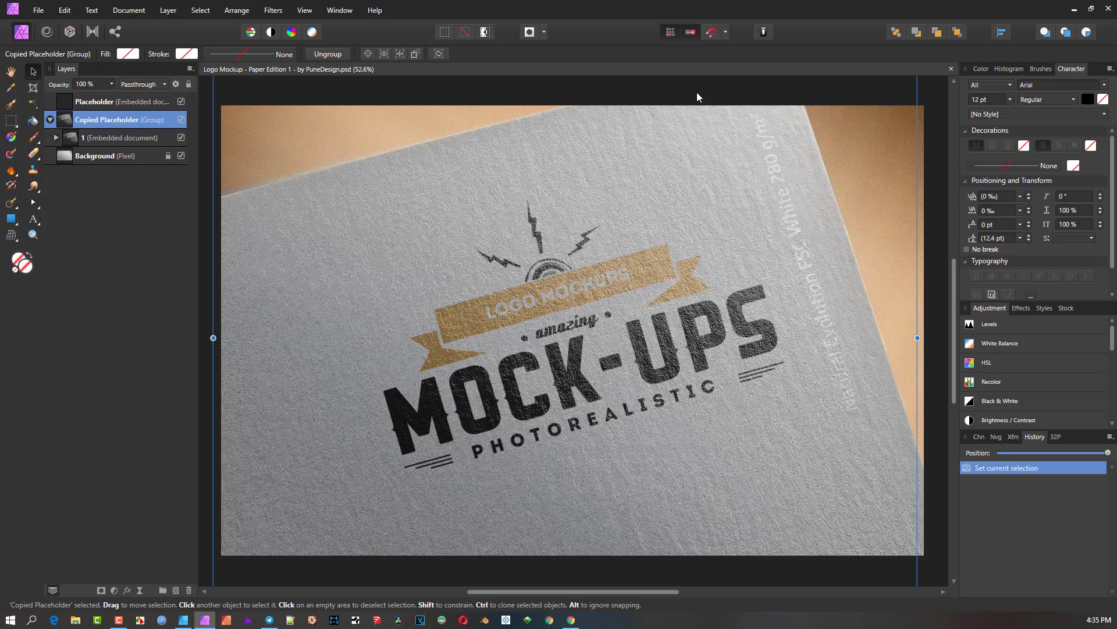
# Step: Open the Placeholder's embedded document as a smaller floating window over the mockup's right side
pyautogui.doubleClick(554, 303)
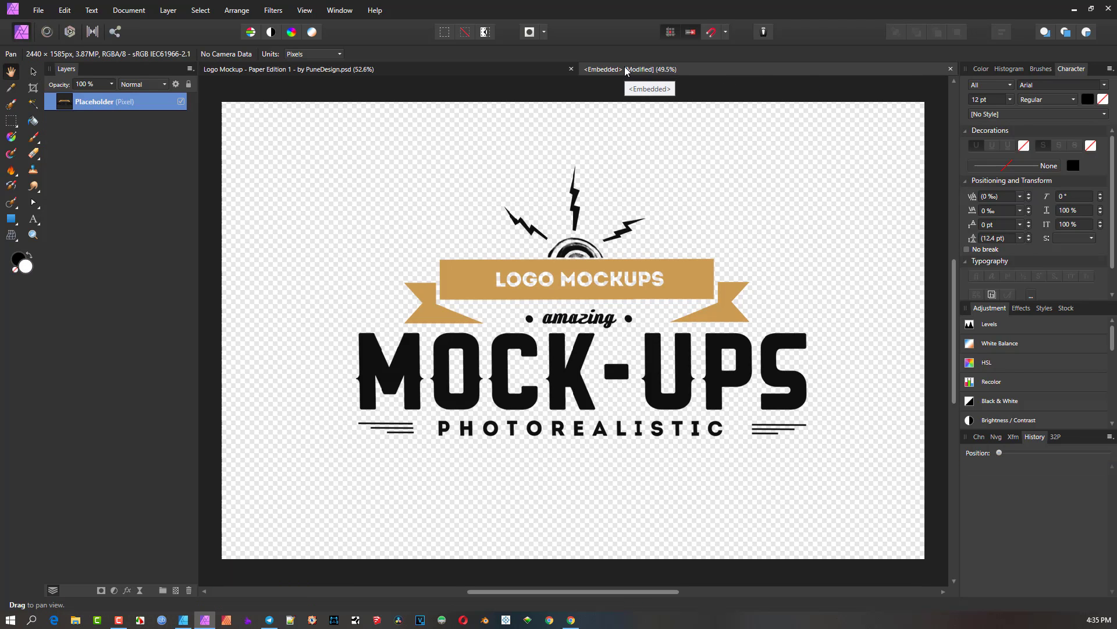
pyautogui.moveTo(625, 70); pyautogui.dragTo(522, 211)
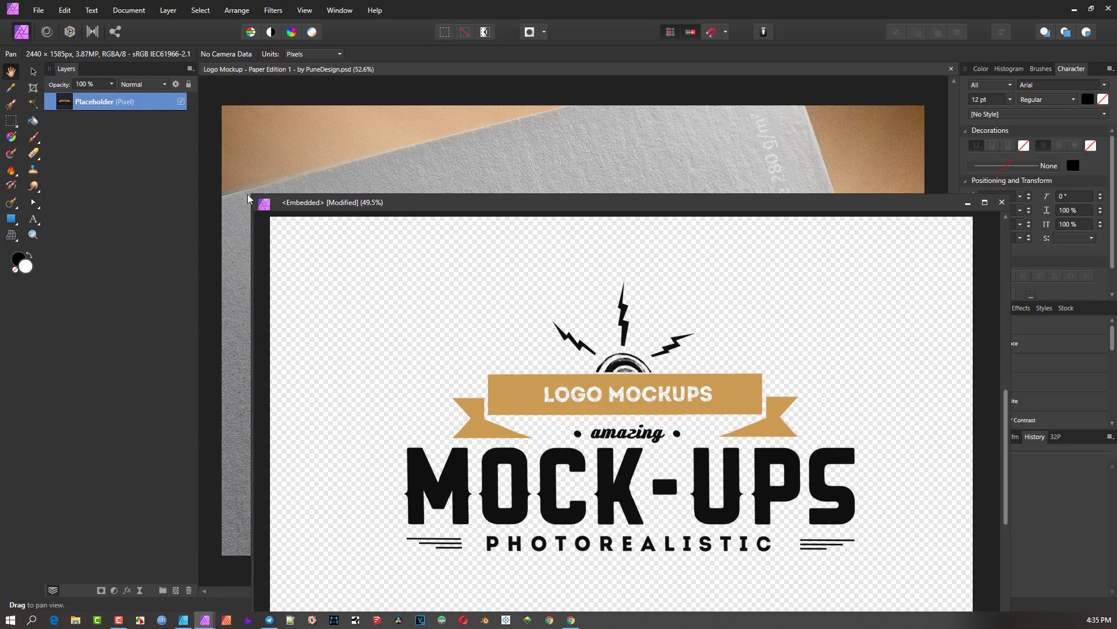
pyautogui.moveTo(247, 198); pyautogui.dragTo(589, 469)
pyautogui.moveTo(691, 477); pyautogui.dragTo(738, 201)
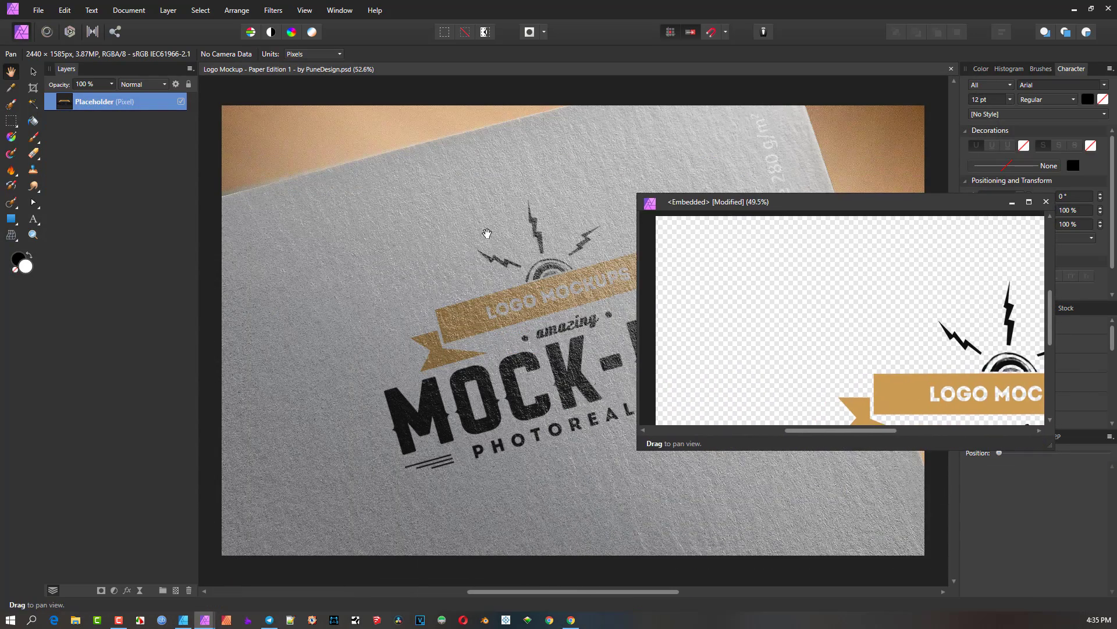
# Step: Select the Placeholder layer, bring the whole logo into view, and nudge the window up-left
pyautogui.press('v')
pyautogui.click(364, 239)
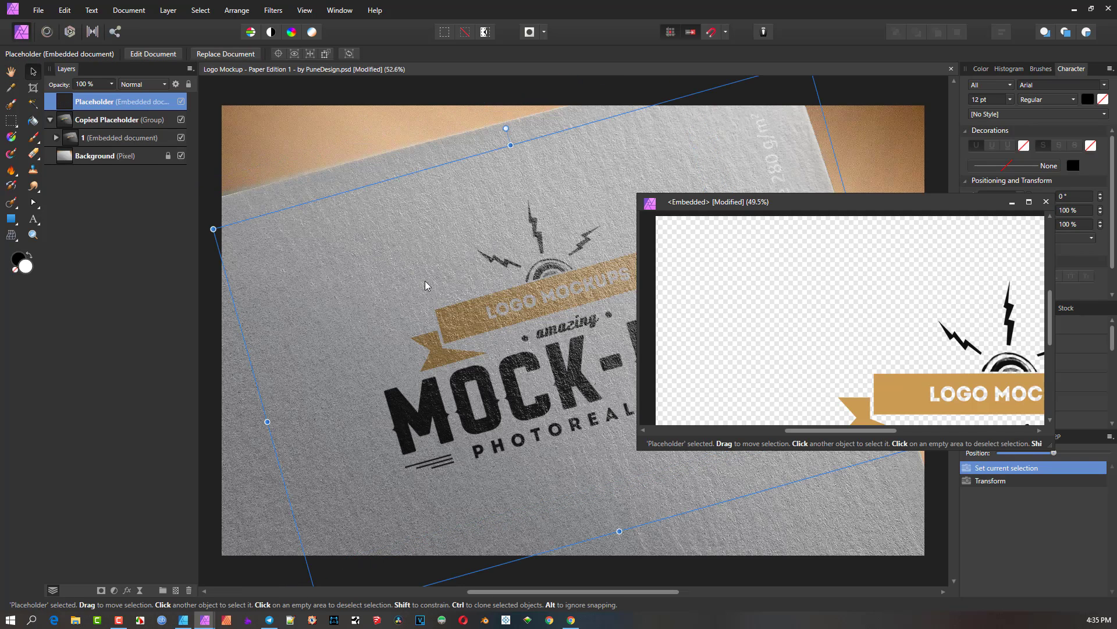
pyautogui.hscroll(5, 444, 296)
pyautogui.scroll(-2, 444, 296)
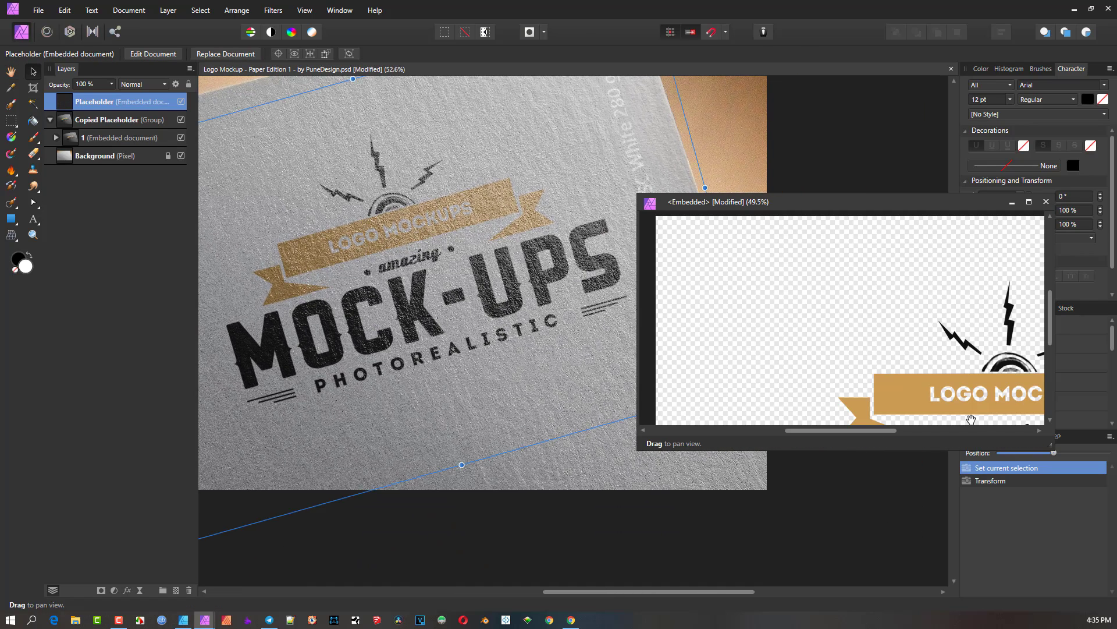
pyautogui.click(821, 322)
pyautogui.scroll(-4, 813, 313)
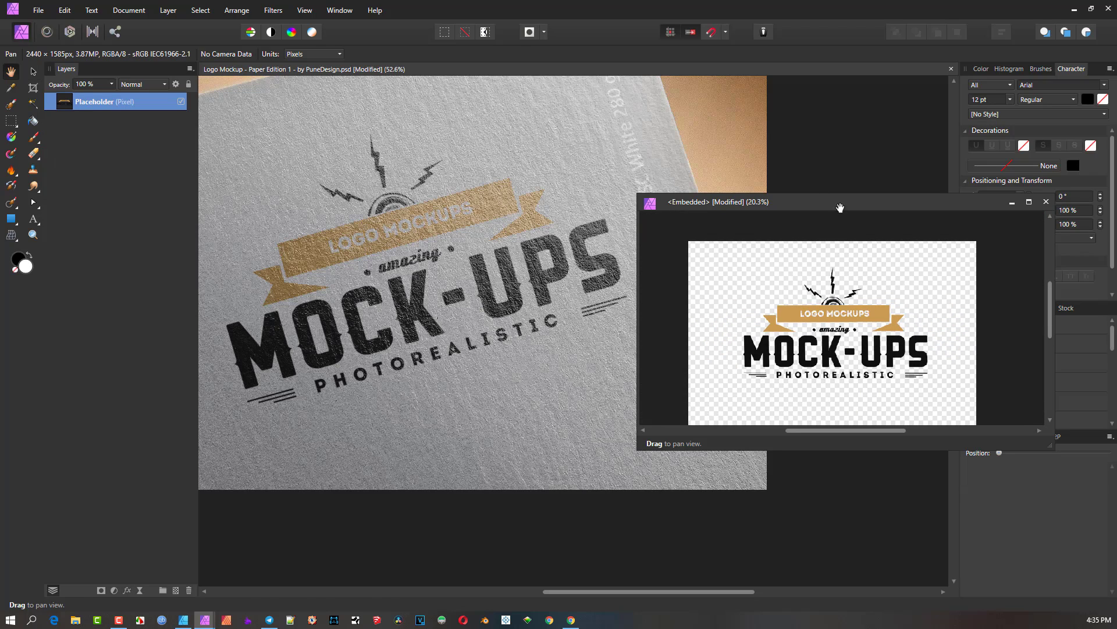
pyautogui.moveTo(817, 202); pyautogui.dragTo(788, 176)
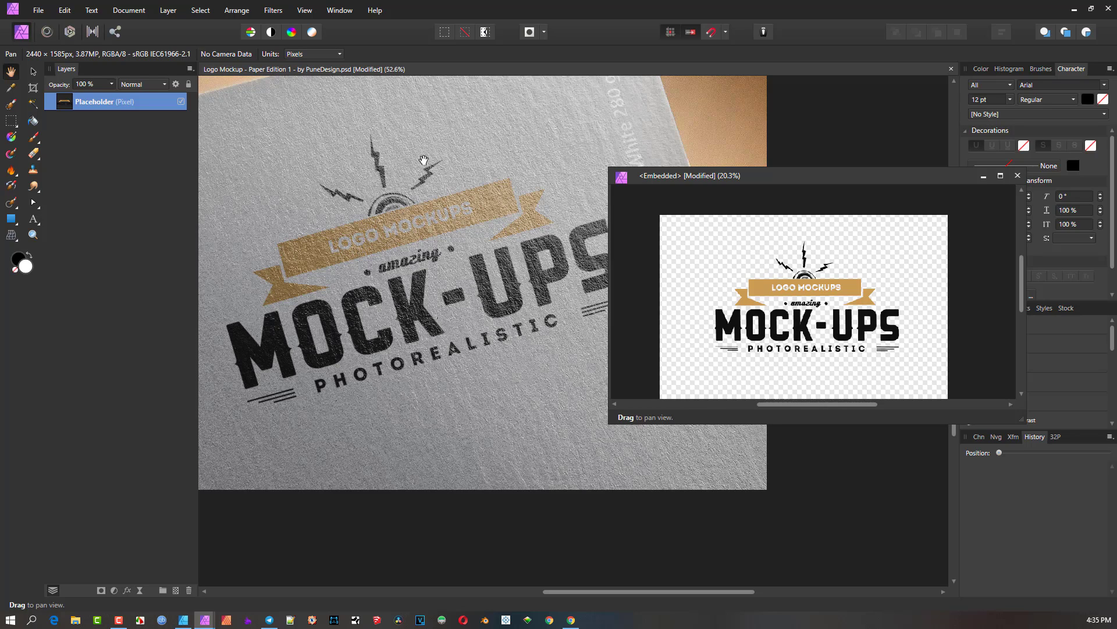
# Step: Select the embedded logo and rotate it, previewing the change live on the mockup
pyautogui.press('v')
pyautogui.click(34, 71)
pyautogui.moveTo(808, 222)
pyautogui.mouseDown()
pyautogui.moveTo(787, 224)
pyautogui.moveTo(807, 226)
pyautogui.mouseUp()
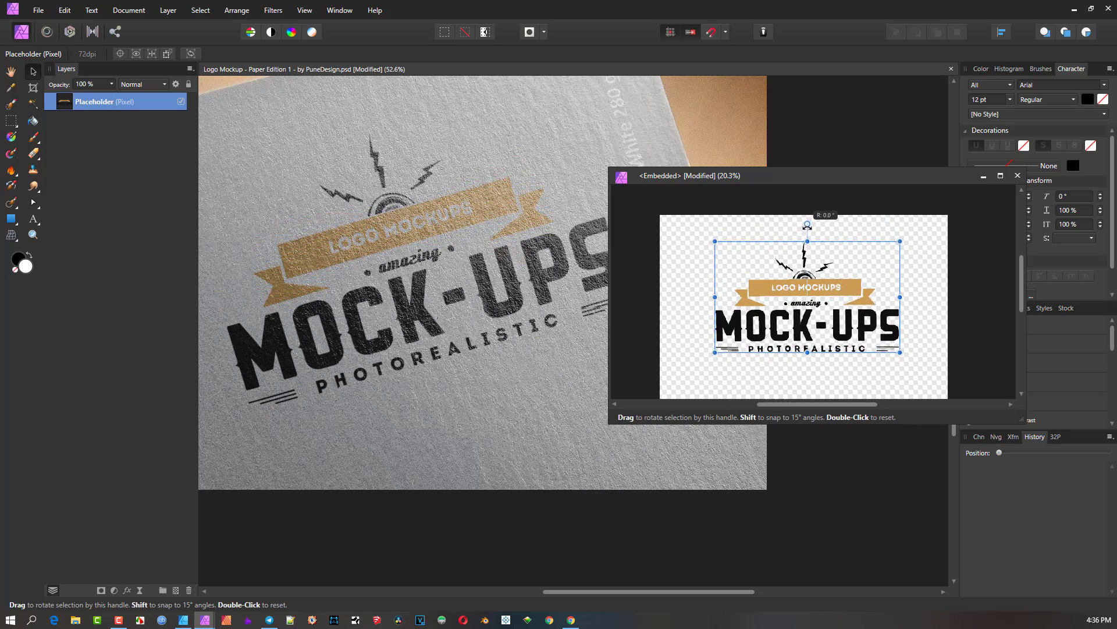
pyautogui.moveTo(809, 225)
pyautogui.mouseDown()
pyautogui.moveTo(831, 230)
pyautogui.moveTo(808, 240)
pyautogui.mouseUp()
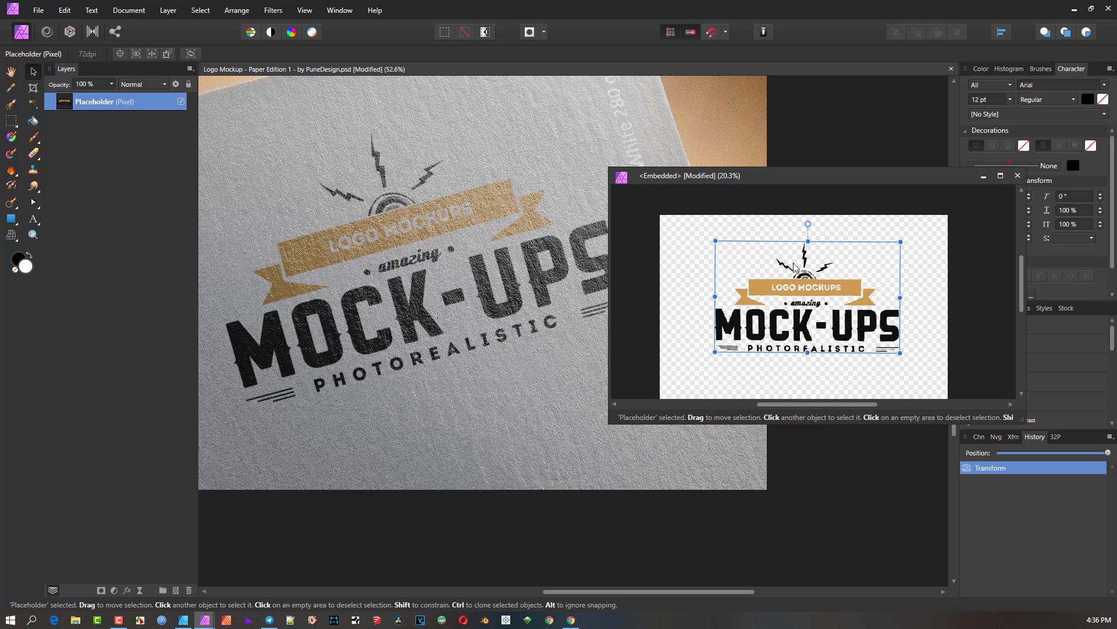
# Step: Delete the placeholder logo and choose Toy_Story_Sheriff_Woody_PNG_Image.png from Pictures to place
pyautogui.press('Delete')
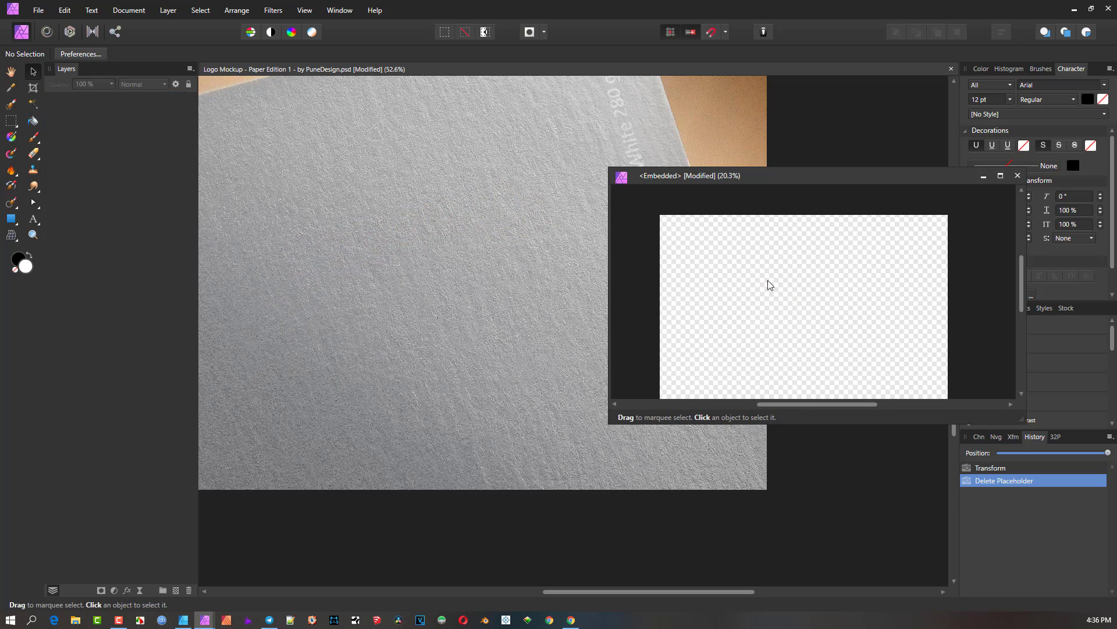
pyautogui.scroll(-2, 485, 214)
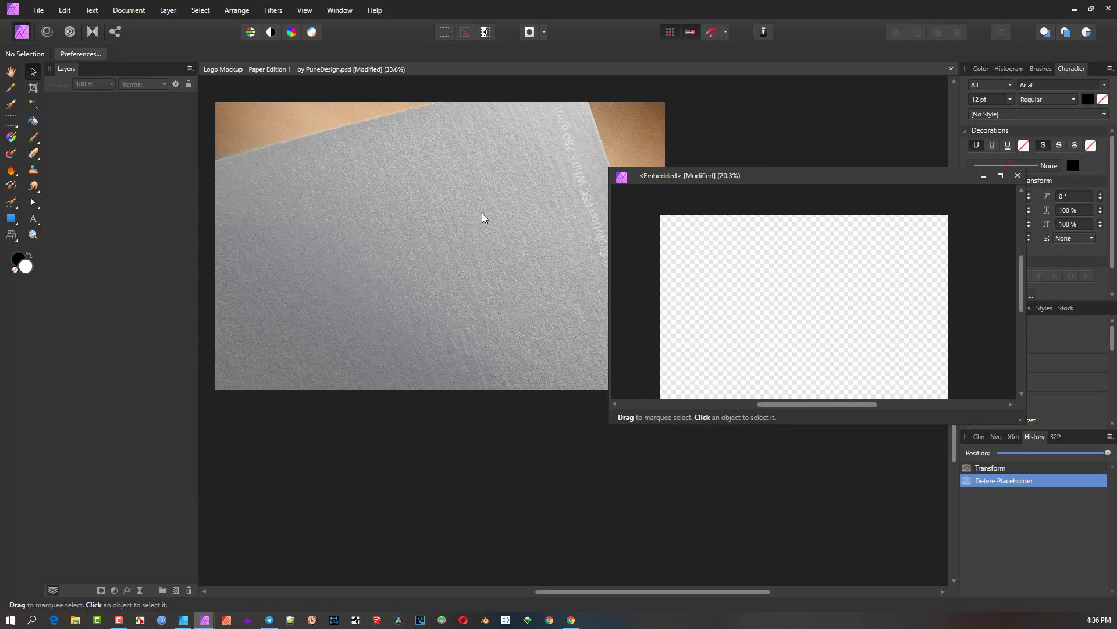
pyautogui.click(38, 10)
pyautogui.click(58, 253)
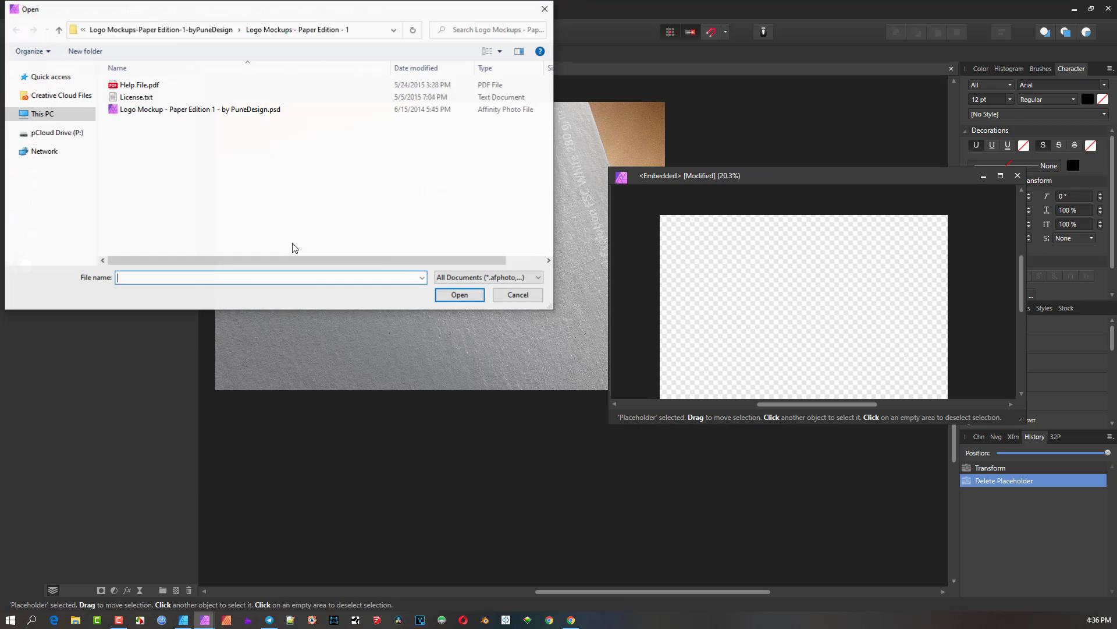
pyautogui.click(36, 176)
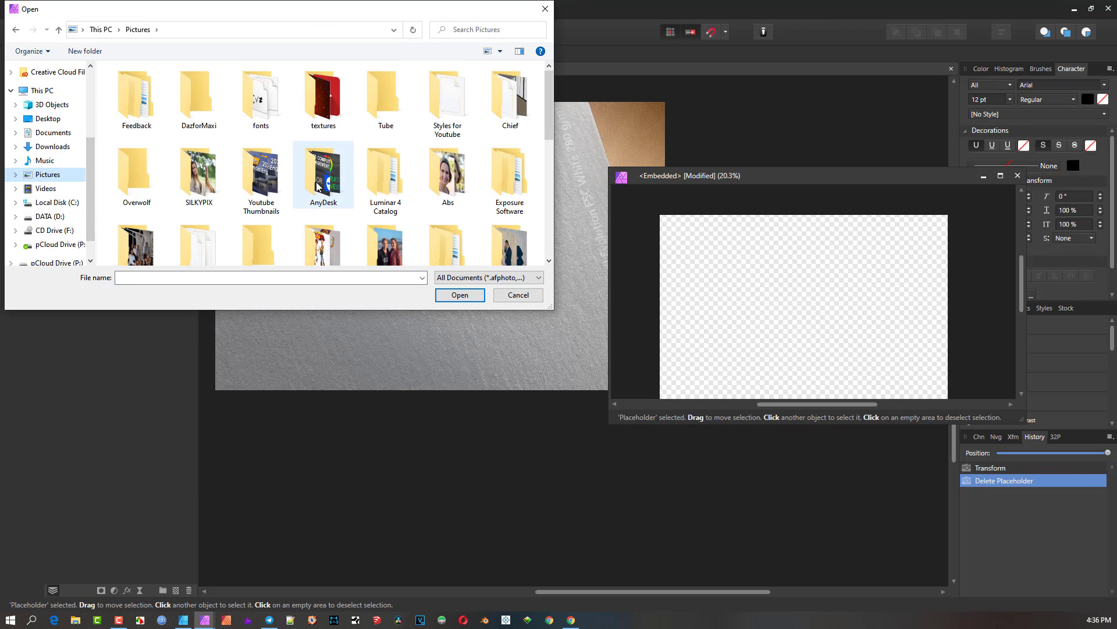
pyautogui.scroll(-5, 380, 196)
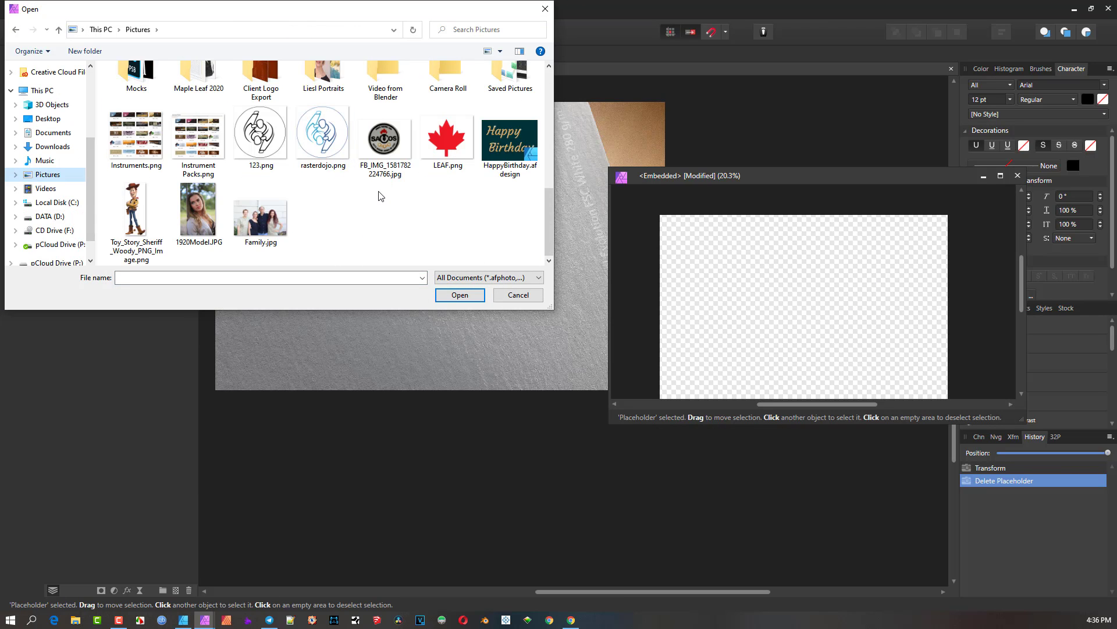
pyautogui.scroll(1, 389, 203)
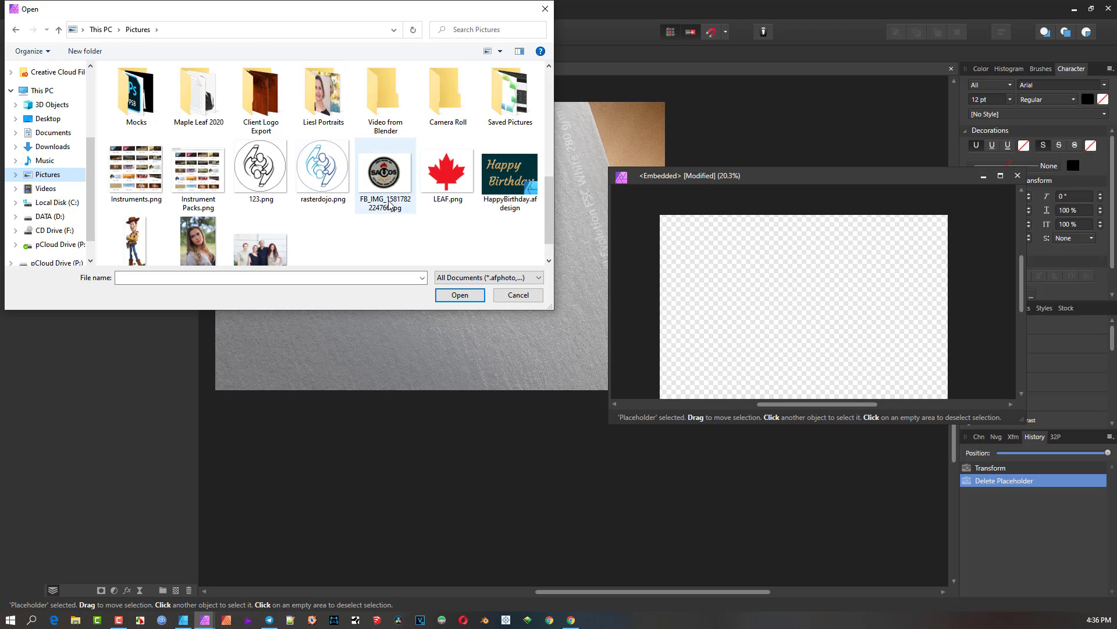
pyautogui.click(135, 239)
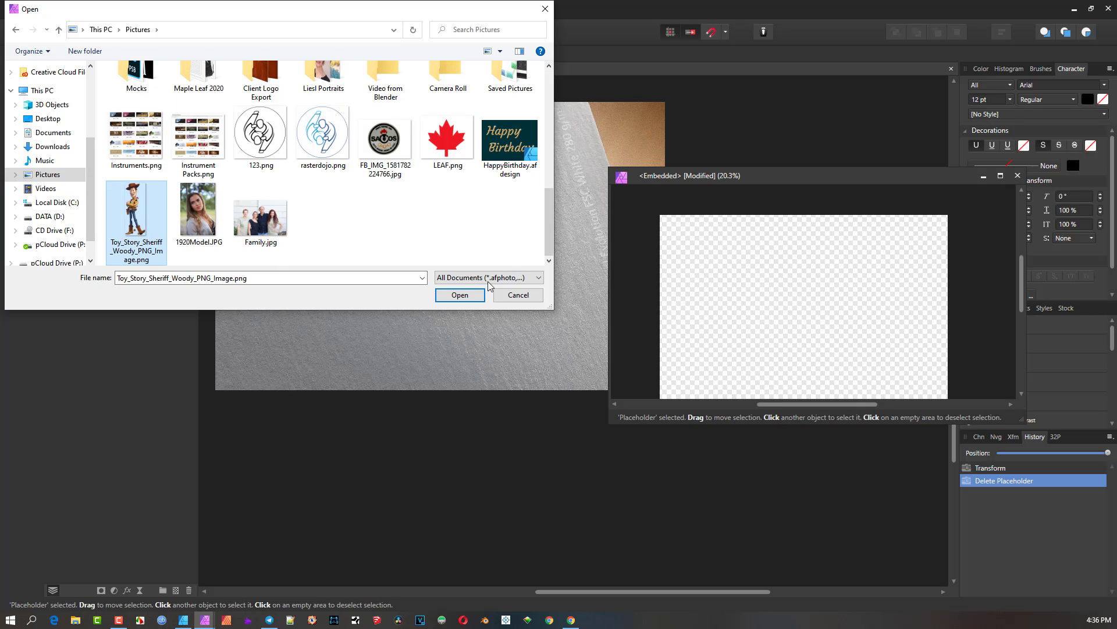
pyautogui.click(460, 294)
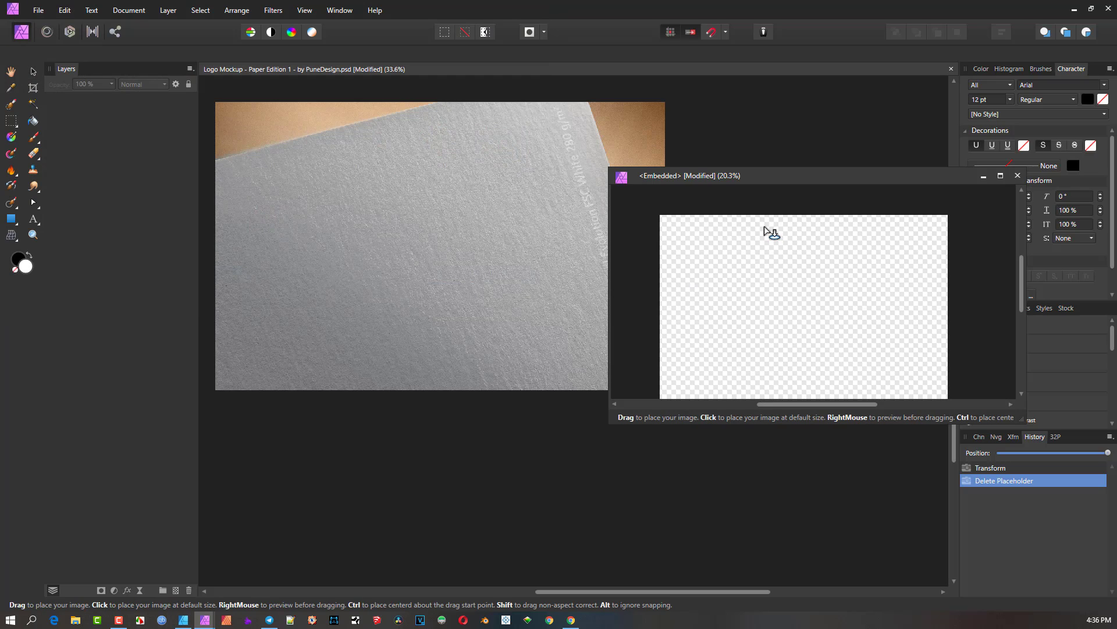
# Step: Drop the Woody image into the embedded document, enlarge it and shift it left
pyautogui.scroll(-2, 765, 226)
pyautogui.click(765, 227)
pyautogui.moveTo(800, 297); pyautogui.dragTo(805, 306)
pyautogui.scroll(2, 458, 258)
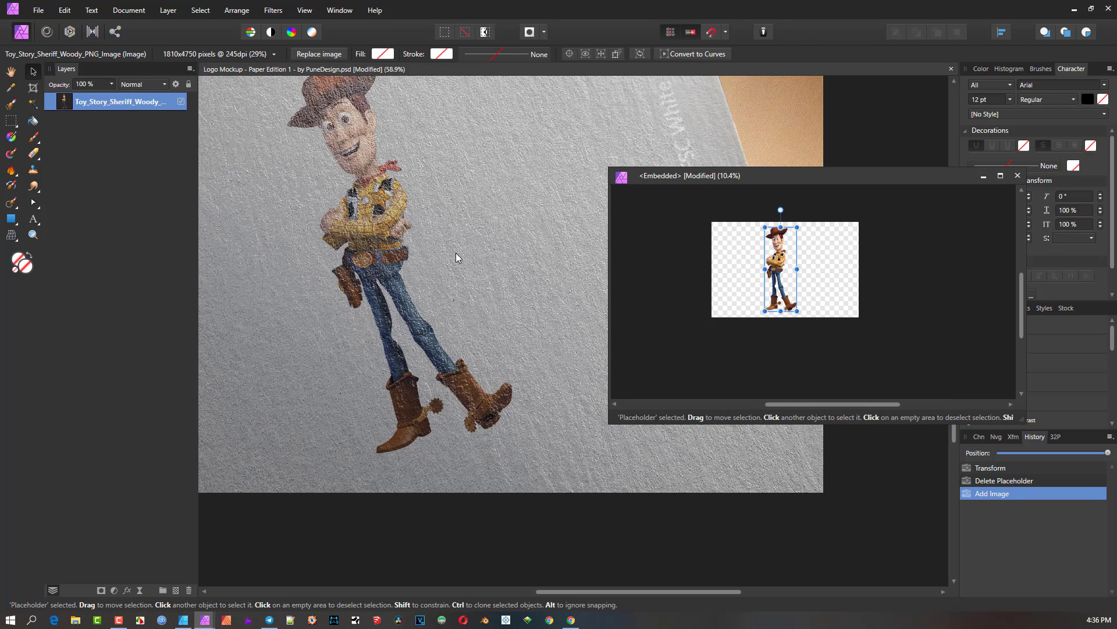
pyautogui.moveTo(774, 270)
pyautogui.mouseDown()
pyautogui.moveTo(735, 269)
pyautogui.moveTo(759, 269)
pyautogui.mouseUp()
pyautogui.scroll(3, 769, 265)
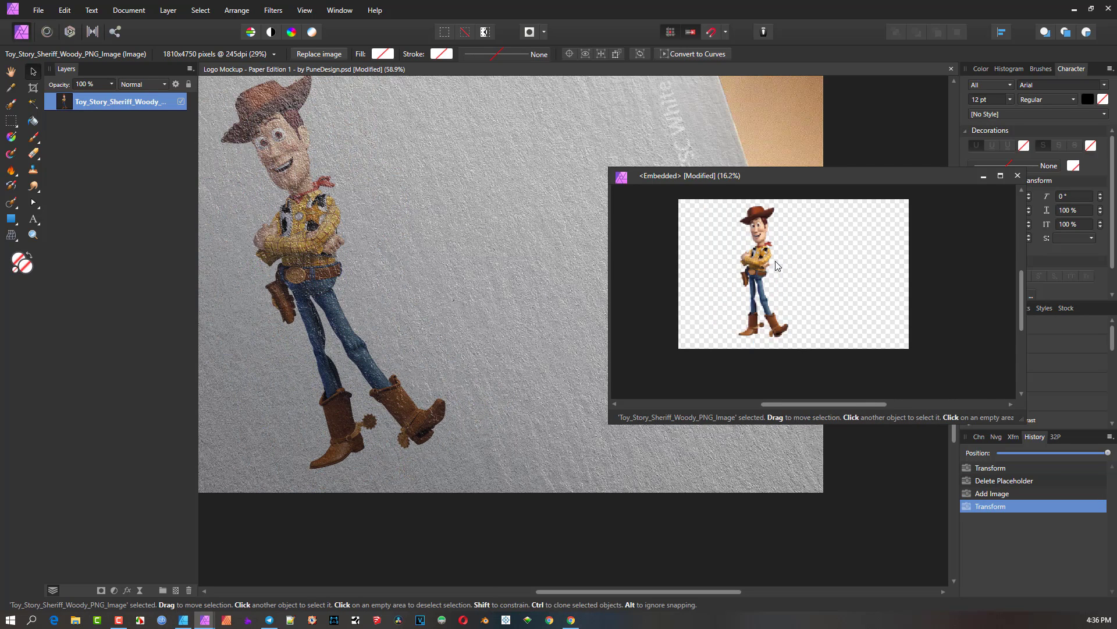
# Step: Add large artistic text 'WOODY' beside the Woody image
pyautogui.click(33, 219)
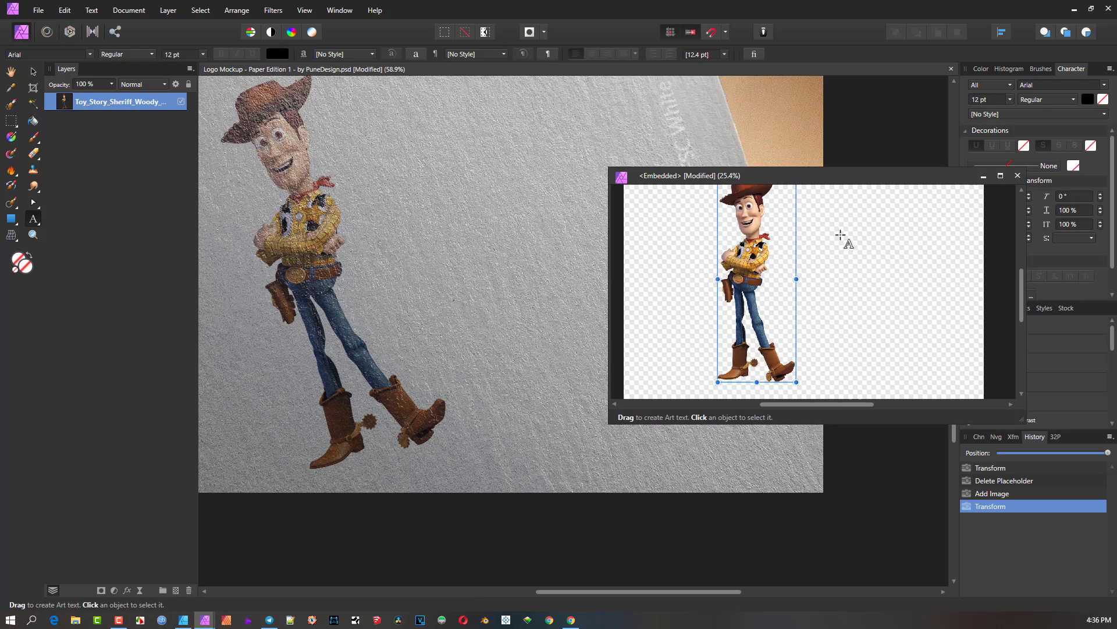
pyautogui.moveTo(824, 225); pyautogui.dragTo(843, 251)
pyautogui.write('WOODY')
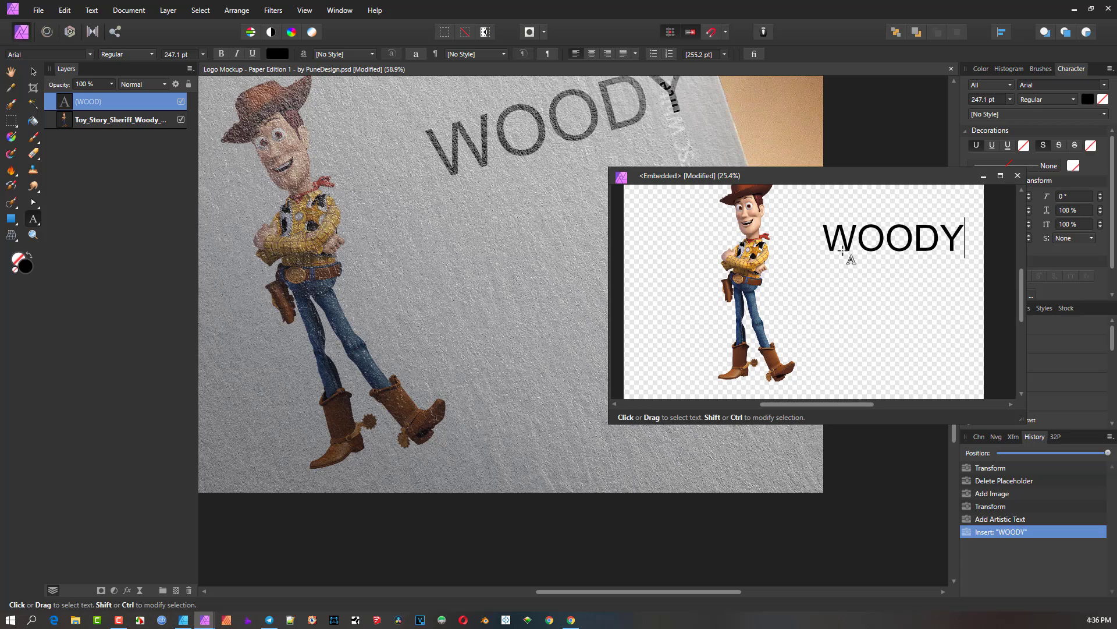
pyautogui.press('Escape')
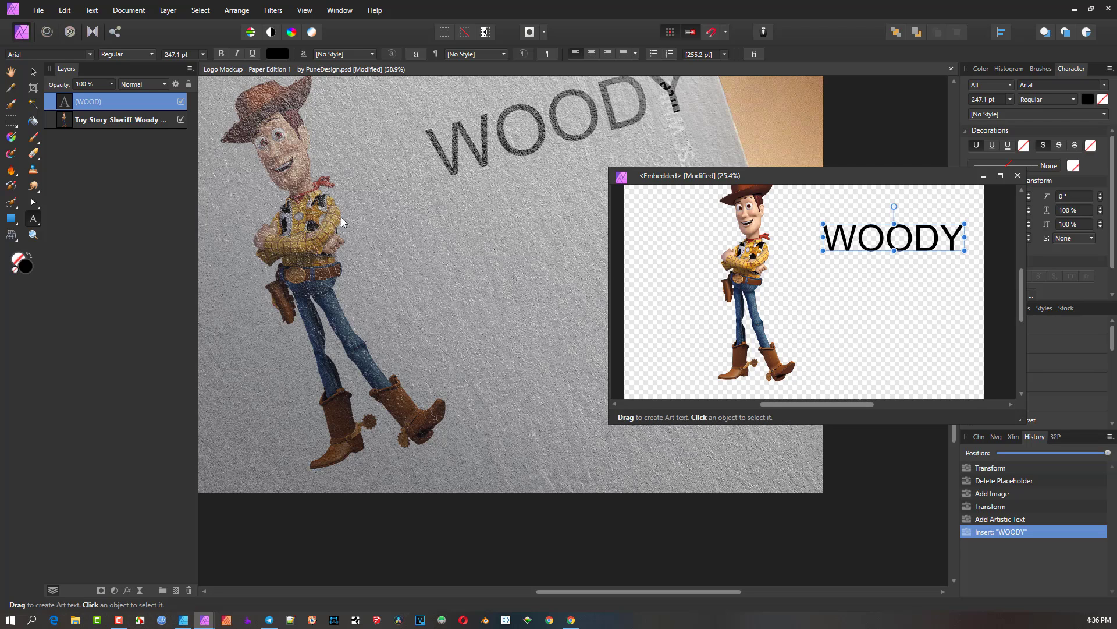
# Step: Move the WOODY text lower and left, and shift the Woody image further left
pyautogui.click(34, 72)
pyautogui.moveTo(851, 251); pyautogui.dragTo(815, 266)
pyautogui.scroll(-3, 384, 283)
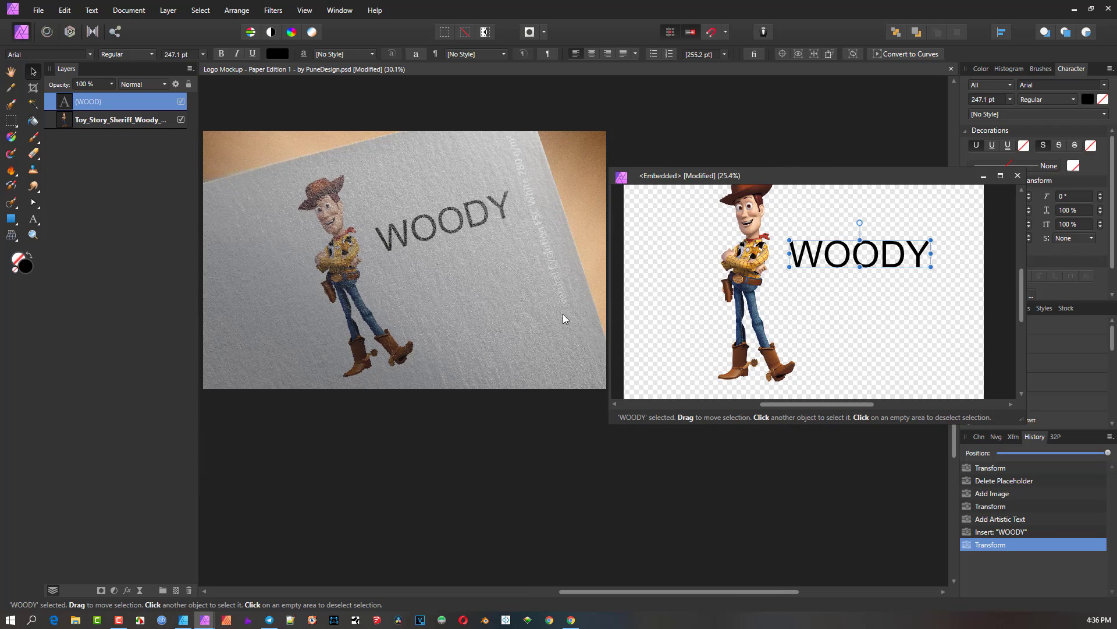
pyautogui.scroll(-2, 809, 235)
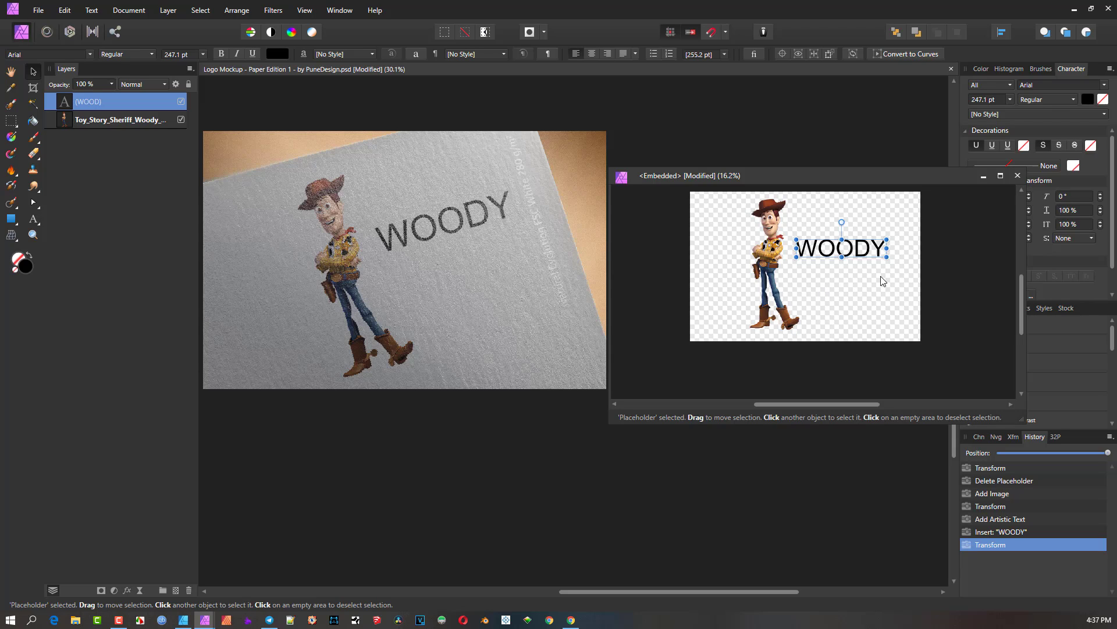
pyautogui.moveTo(853, 245); pyautogui.dragTo(847, 255)
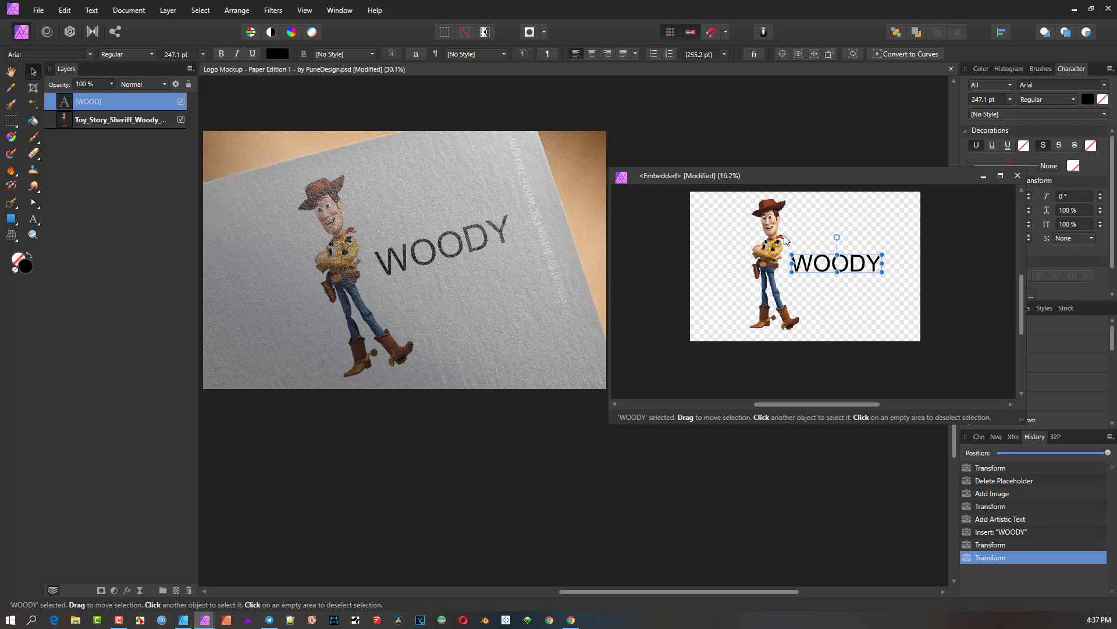
pyautogui.click(745, 238)
pyautogui.moveTo(745, 238); pyautogui.dragTo(755, 235)
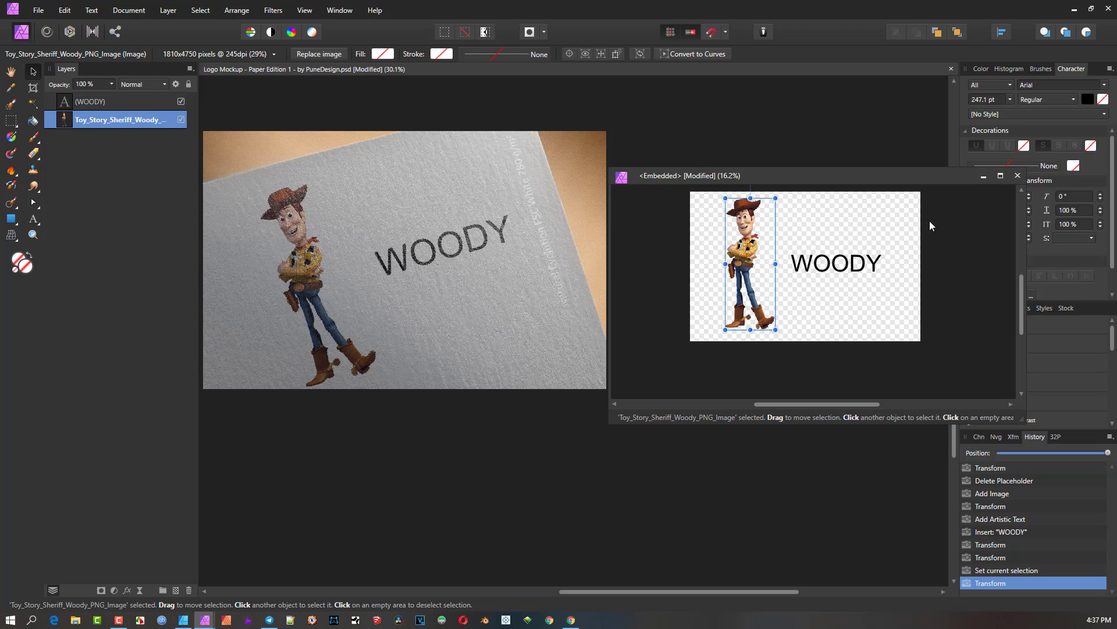
# Step: Close the embedded window and the logo mockup without saving changes
pyautogui.click(1018, 175)
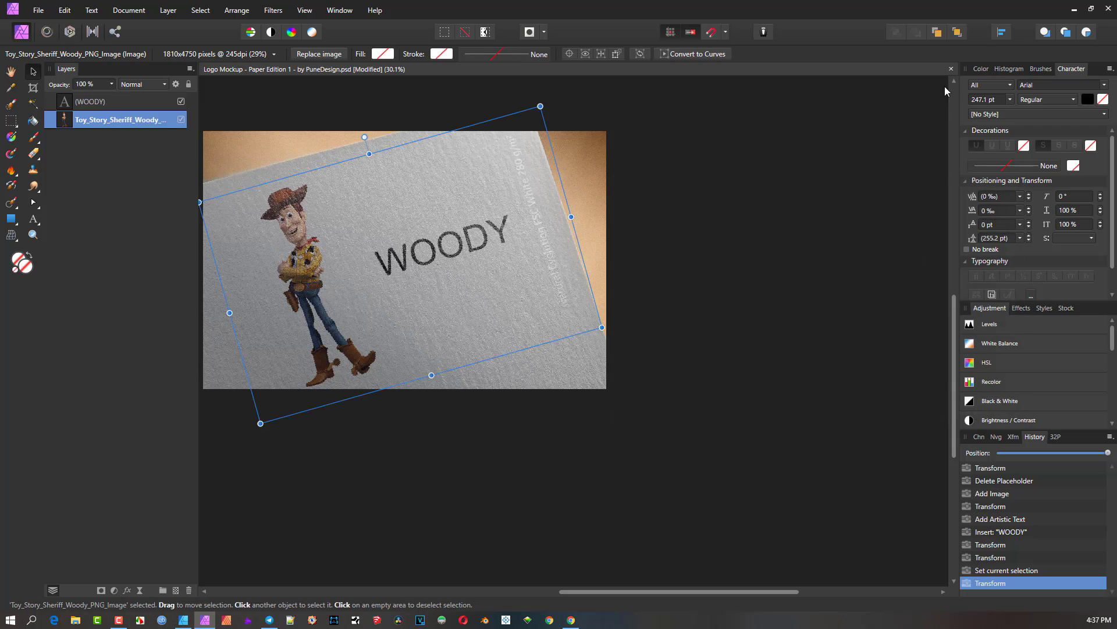
pyautogui.click(952, 68)
pyautogui.click(558, 319)
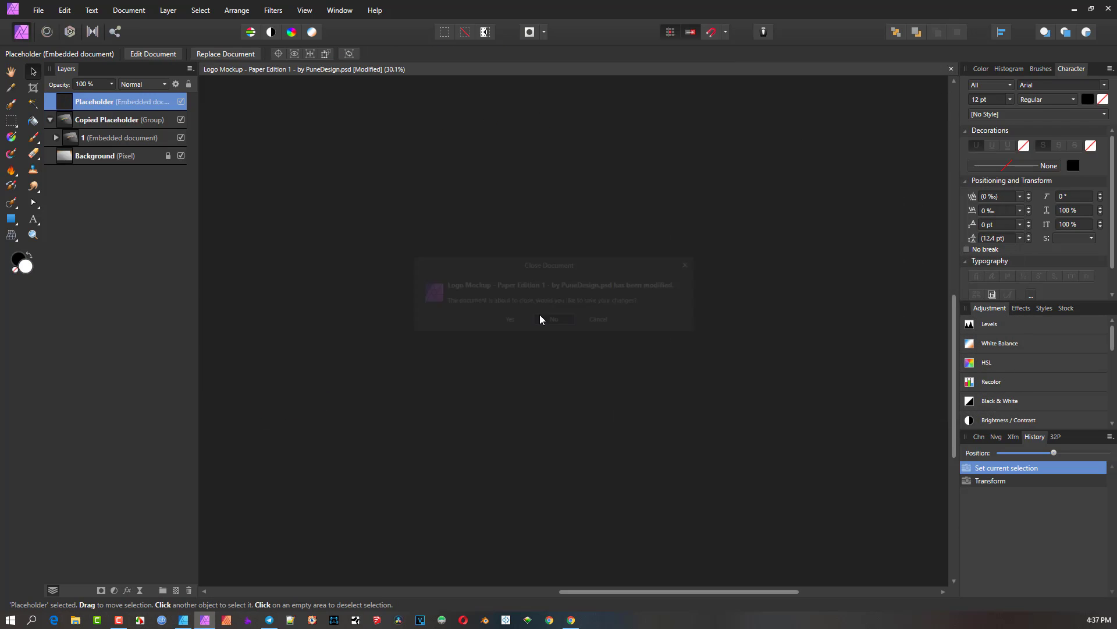
# Step: Browse into the Tote-Bag-Fabric-Mockup-Vol4-PIXEDEN folders and select Tote-Bag-Fabric-Mockup-Vol4.psd to open
pyautogui.click(38, 10)
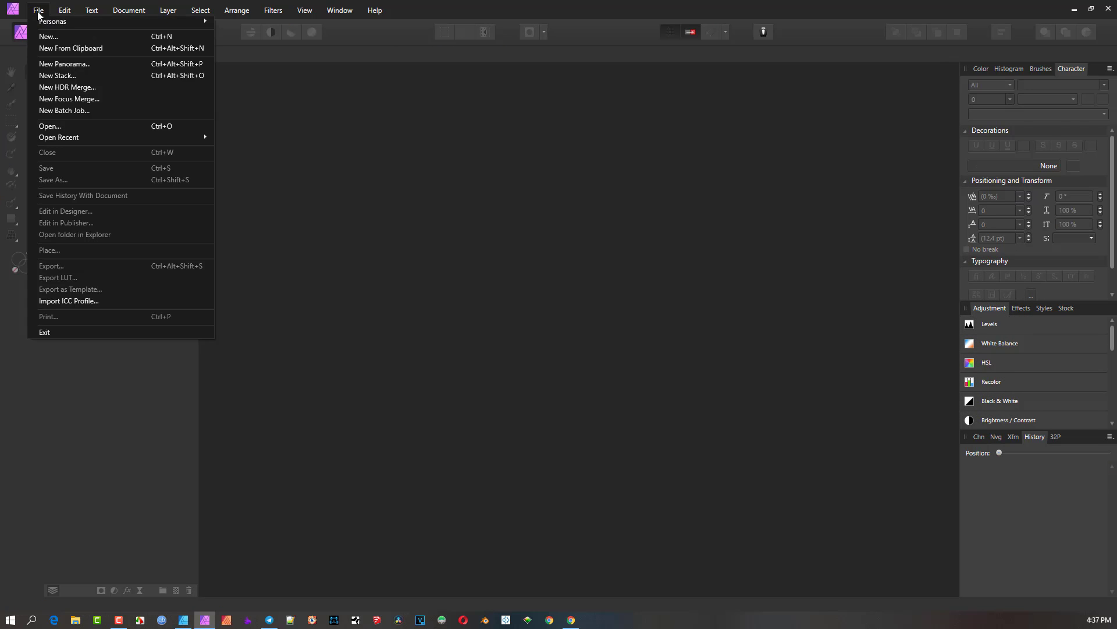
pyautogui.click(58, 126)
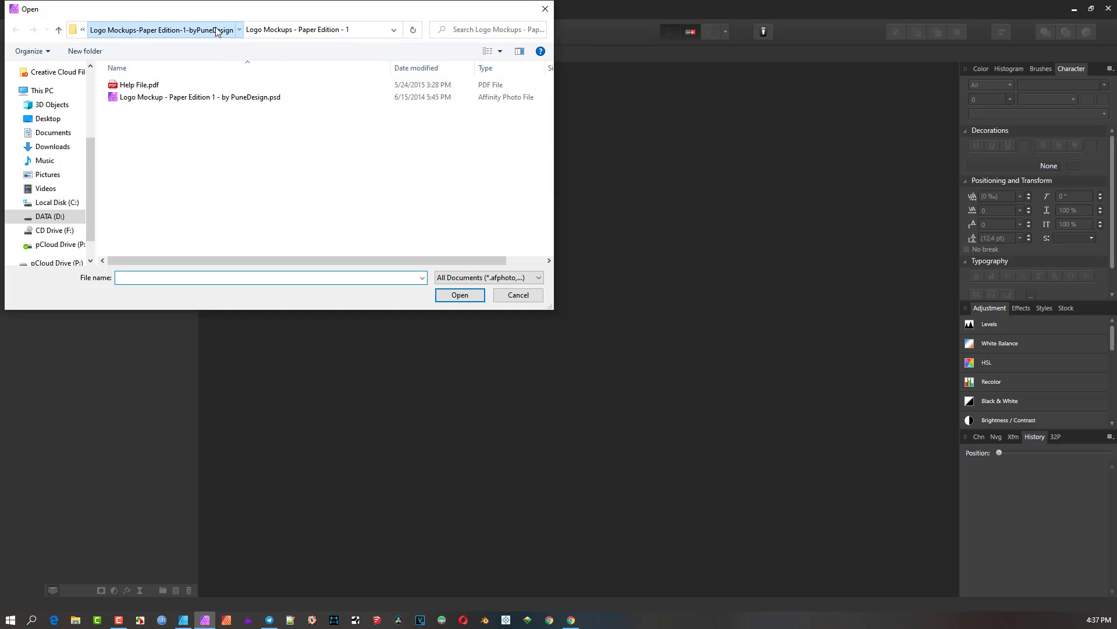
pyautogui.click(219, 32)
pyautogui.click(185, 30)
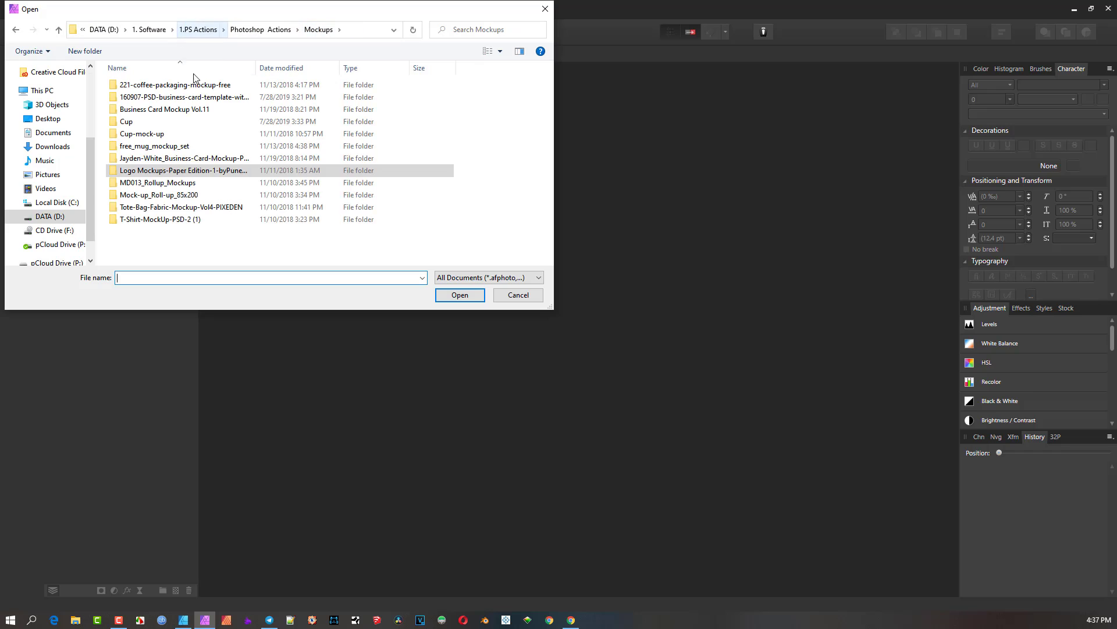
pyautogui.doubleClick(173, 207)
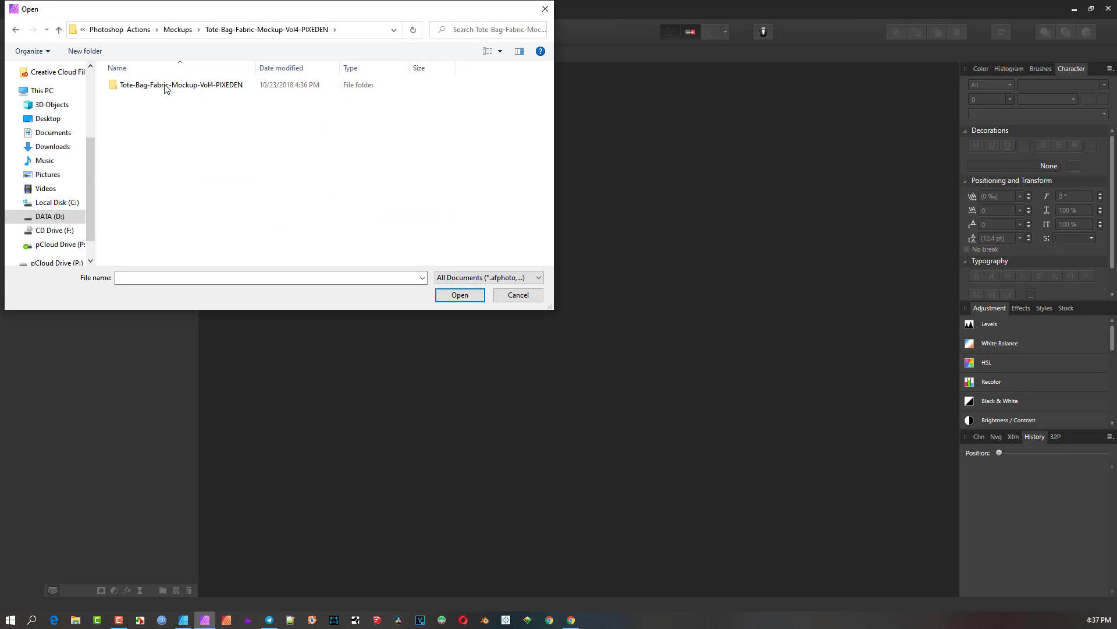
pyautogui.doubleClick(164, 86)
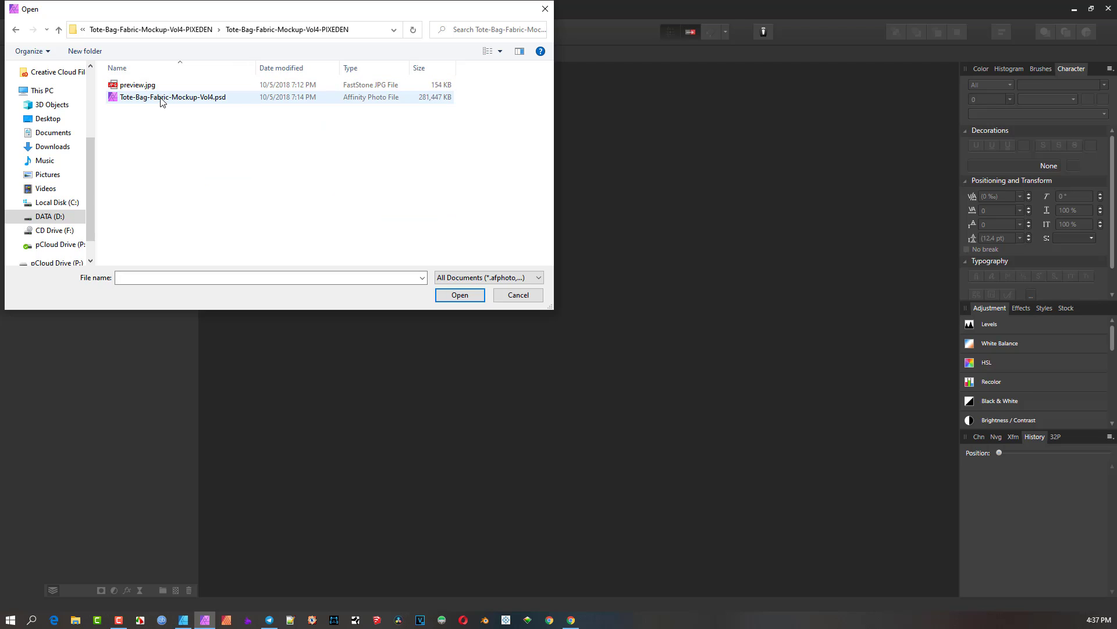
pyautogui.click(169, 100)
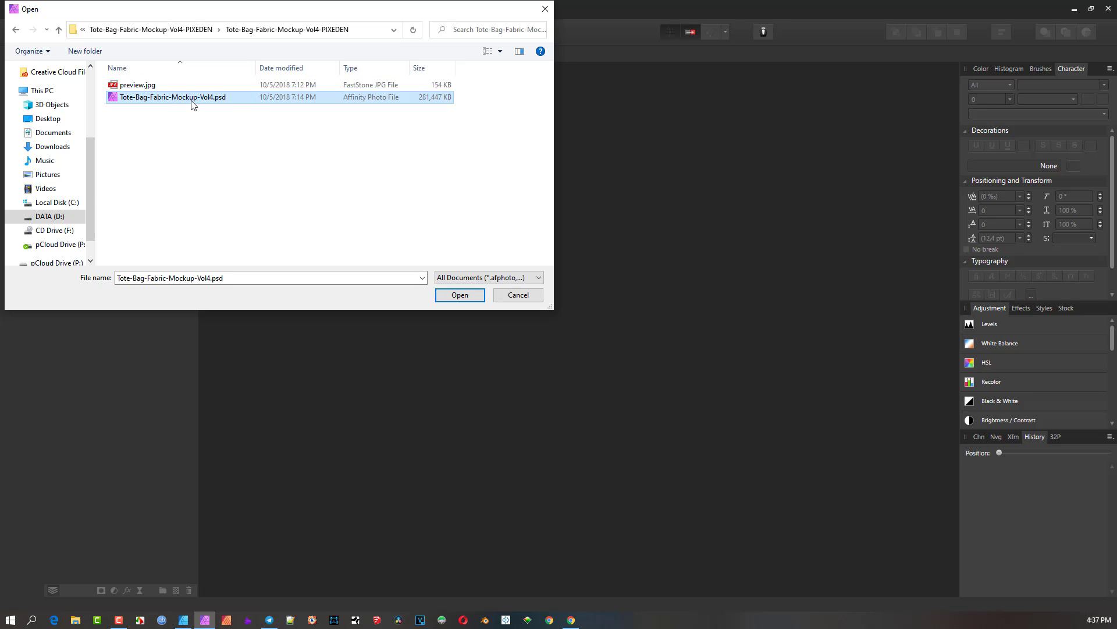
# Step: Open the tote bag PSD and pan so the whole bag is visible
pyautogui.click(470, 295)
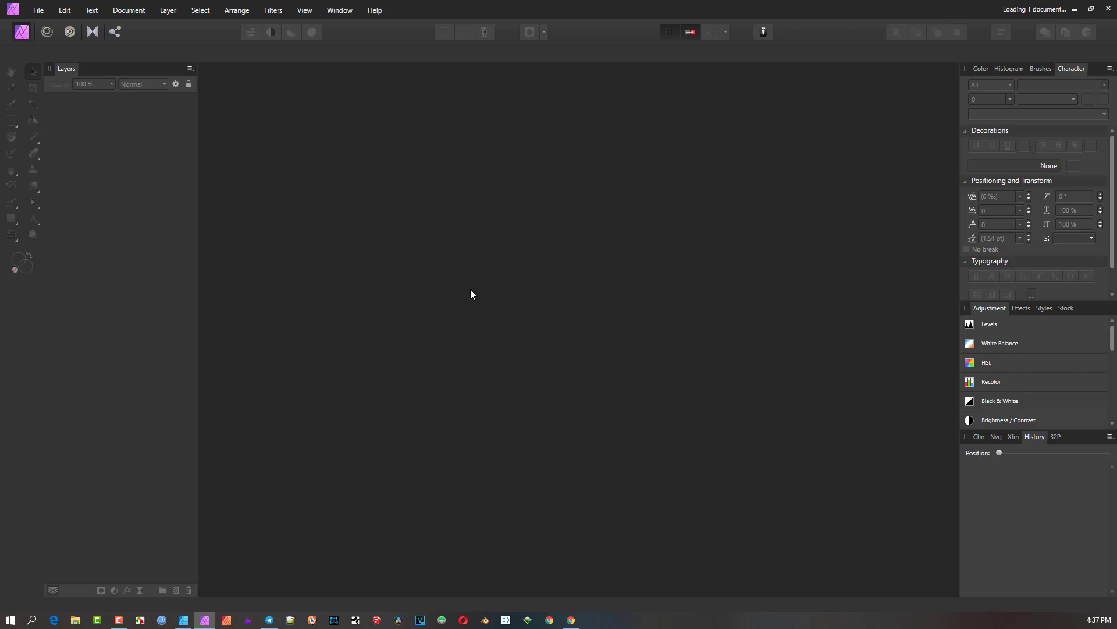
pyautogui.scroll(3, 565, 402)
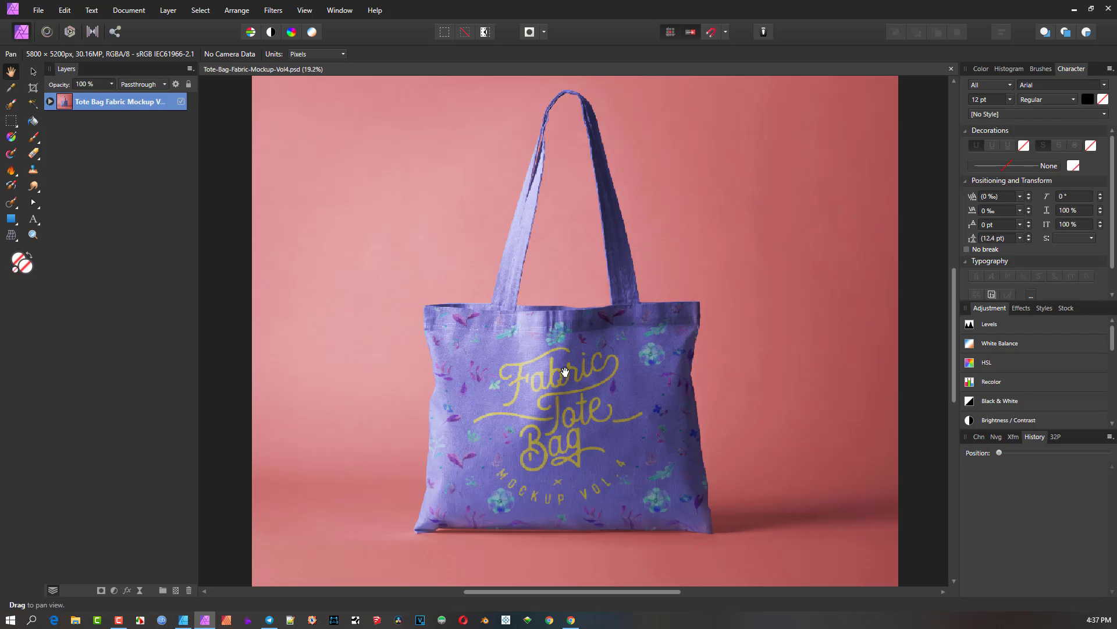
pyautogui.moveTo(565, 401); pyautogui.dragTo(538, 294)
# Step: Expand the Tote Bag Fabric Mockup group and widen the Layers panel to read full names
pyautogui.click(50, 102)
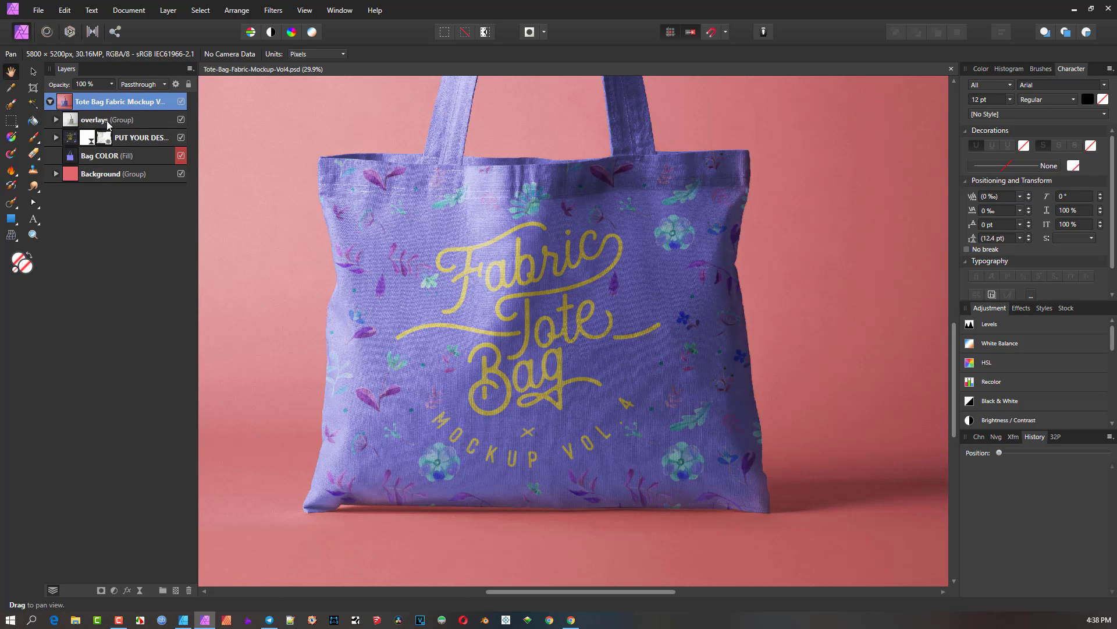
pyautogui.click(56, 138)
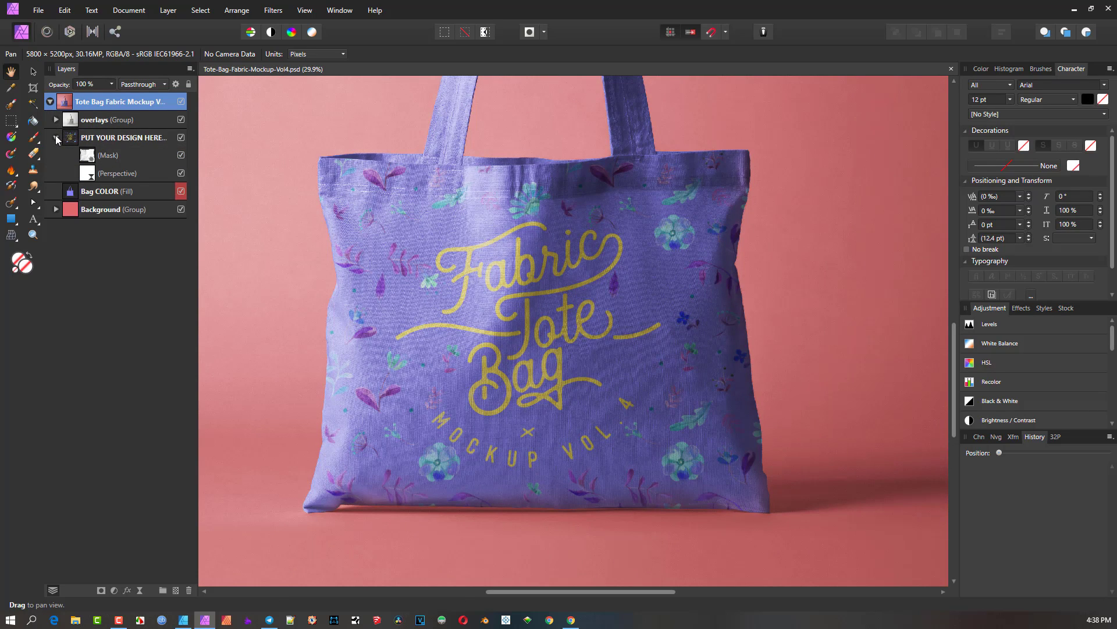
pyautogui.click(56, 138)
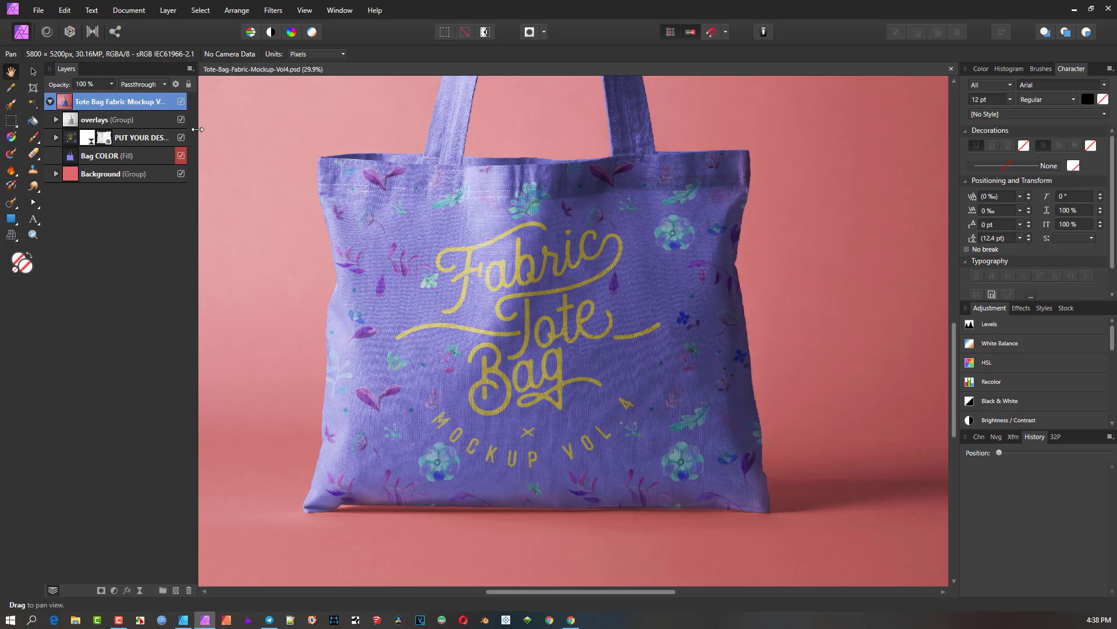
pyautogui.moveTo(198, 128); pyautogui.dragTo(300, 130)
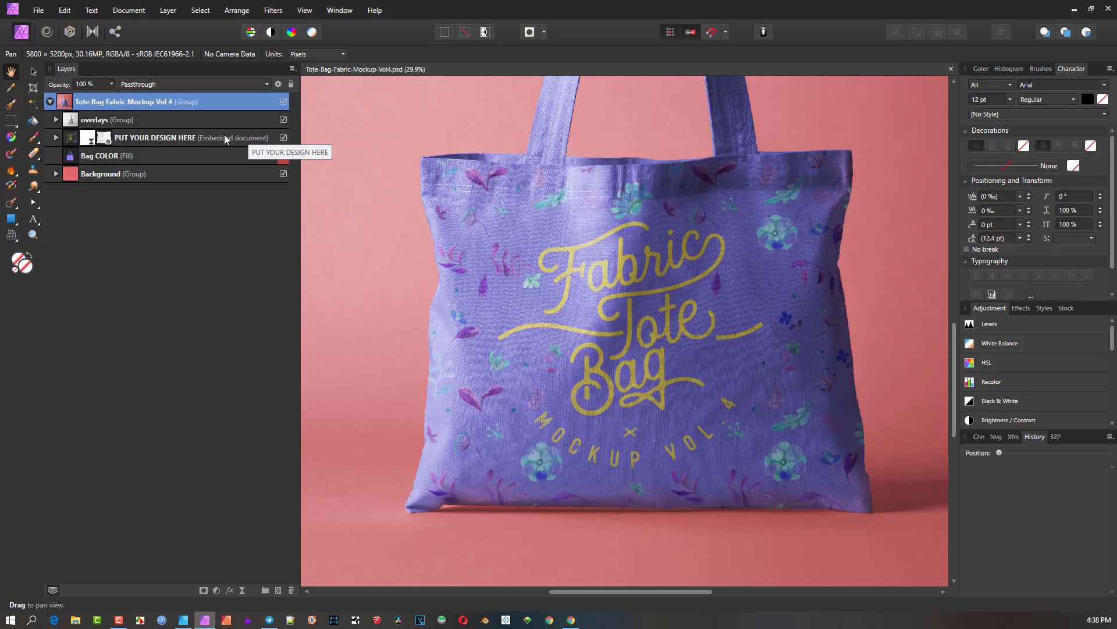
# Step: Open the PUT YOUR DESIGN HERE embedded design as a smaller, raised floating window
pyautogui.press('v')
pyautogui.click(66, 139)
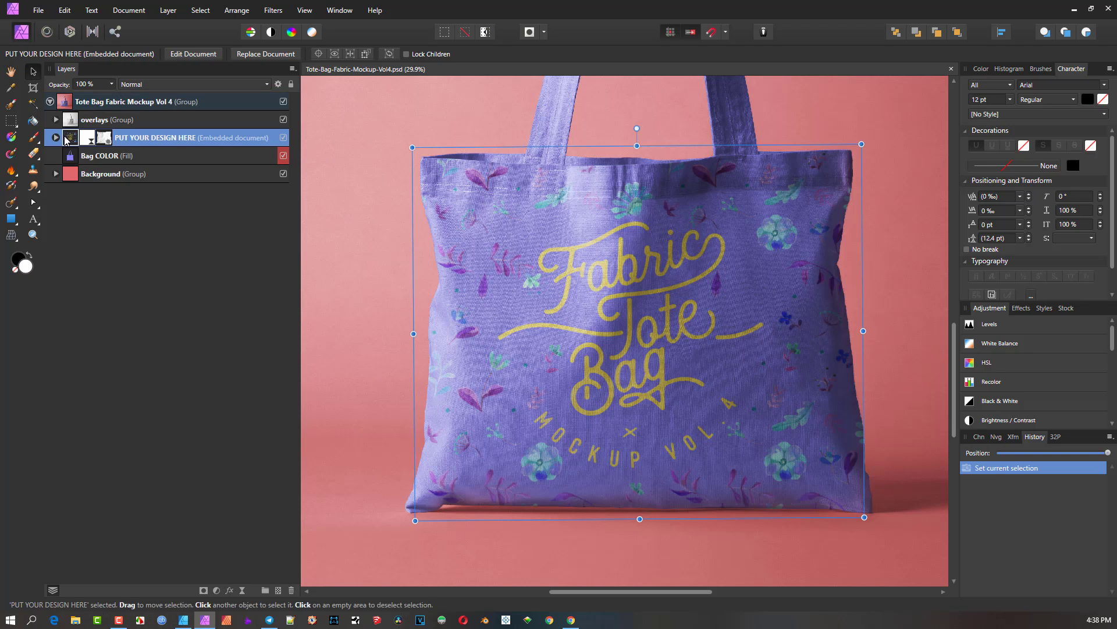
pyautogui.doubleClick(66, 139)
pyautogui.scroll(-3, 582, 267)
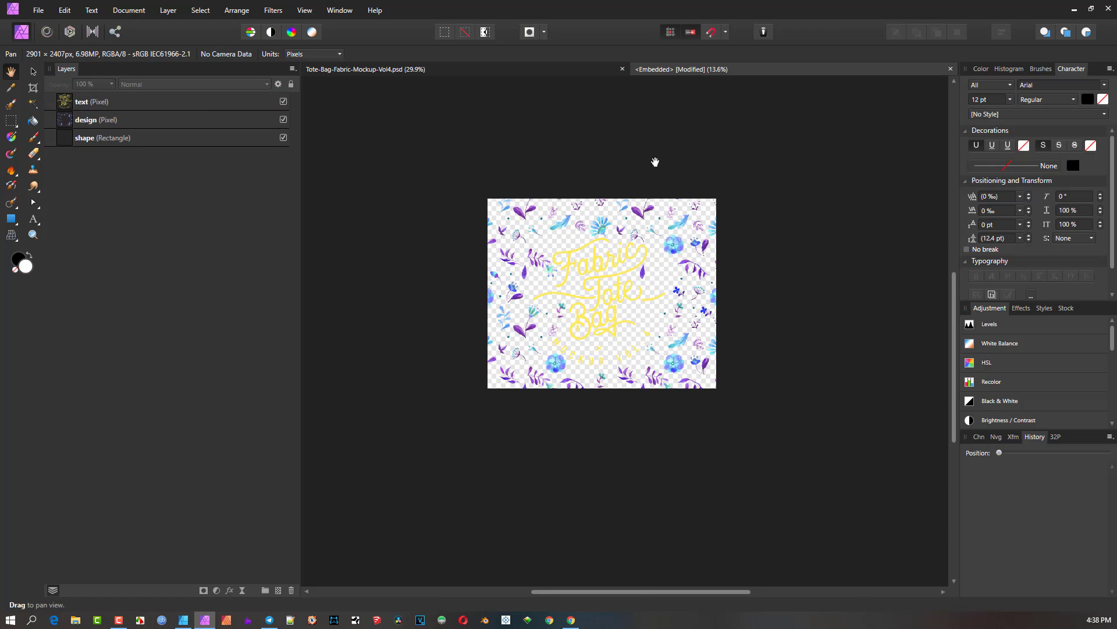
pyautogui.moveTo(689, 69); pyautogui.dragTo(519, 191)
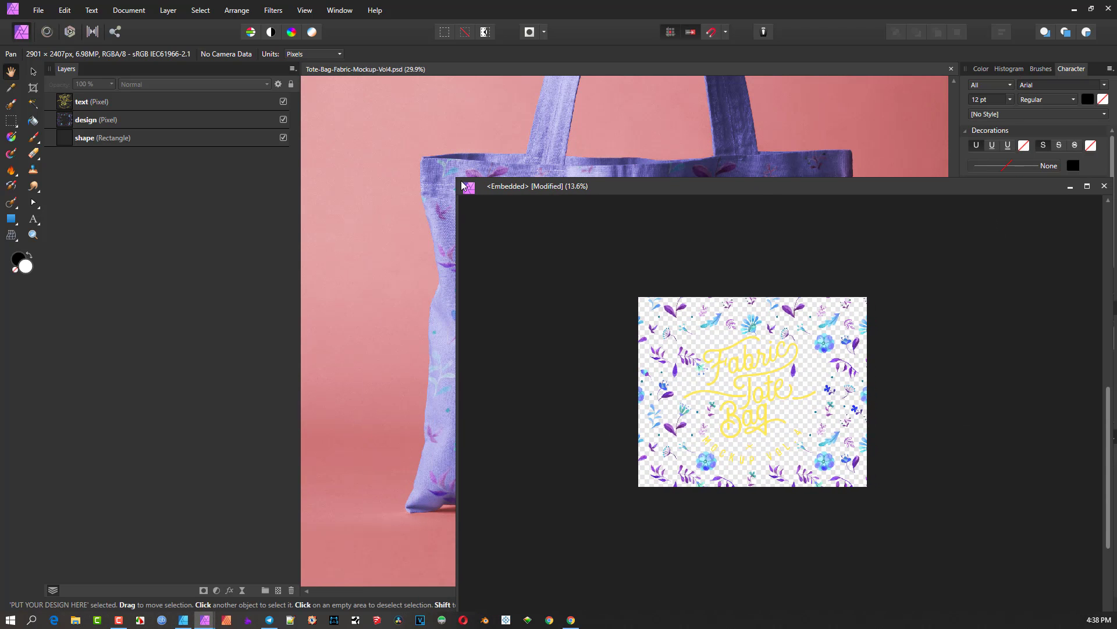
pyautogui.moveTo(456, 178); pyautogui.dragTo(656, 318)
pyautogui.moveTo(742, 322); pyautogui.dragTo(733, 163)
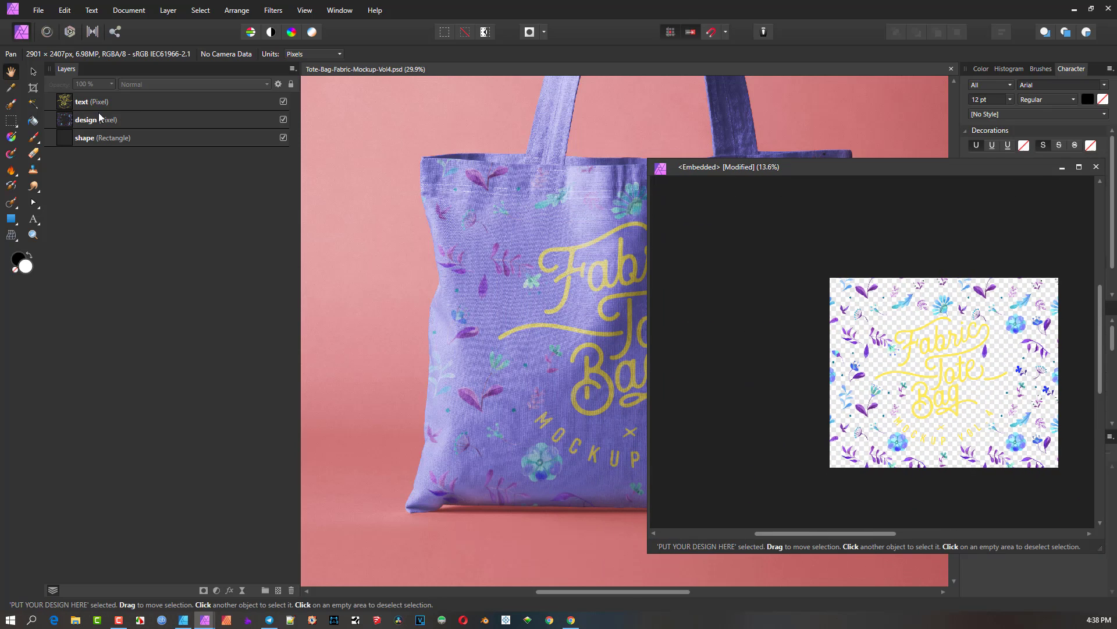
pyautogui.click(33, 71)
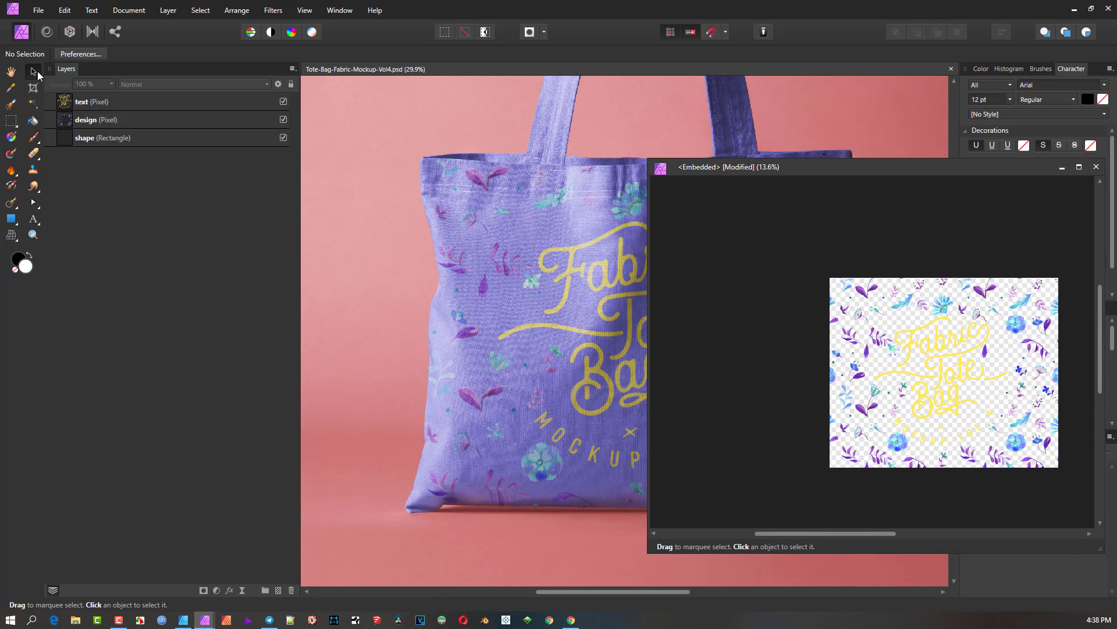
# Step: Delete the background shape and pattern layers, tilt the yellow lettering counter-clockwise, and reframe the view
pyautogui.click(944, 352)
pyautogui.moveTo(944, 352); pyautogui.dragTo(906, 367)
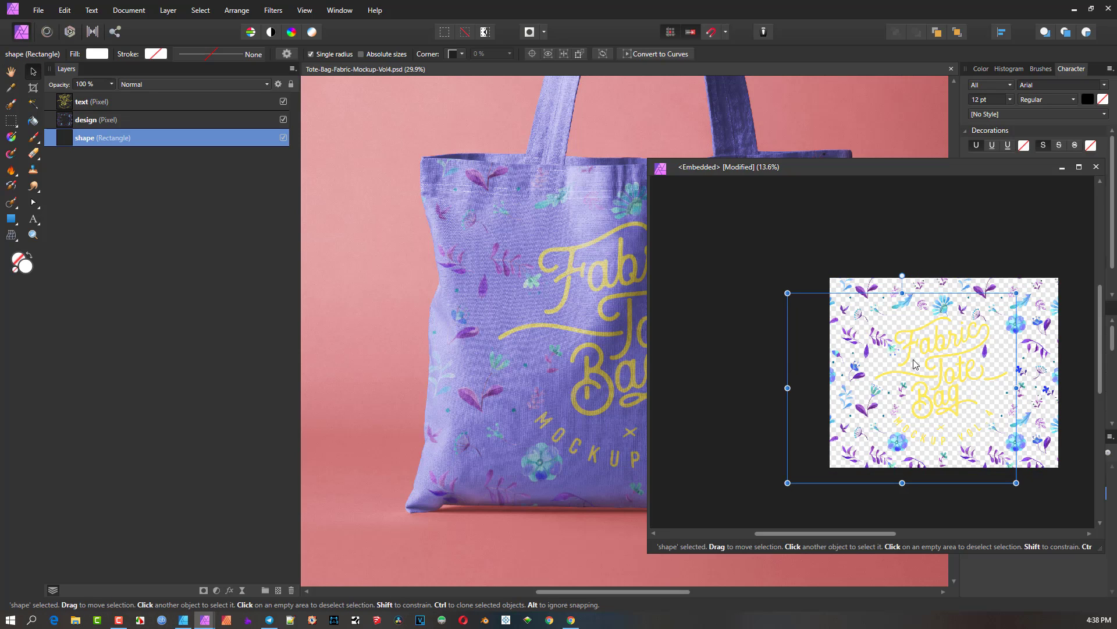
pyautogui.press('Delete')
pyautogui.press('Delete')
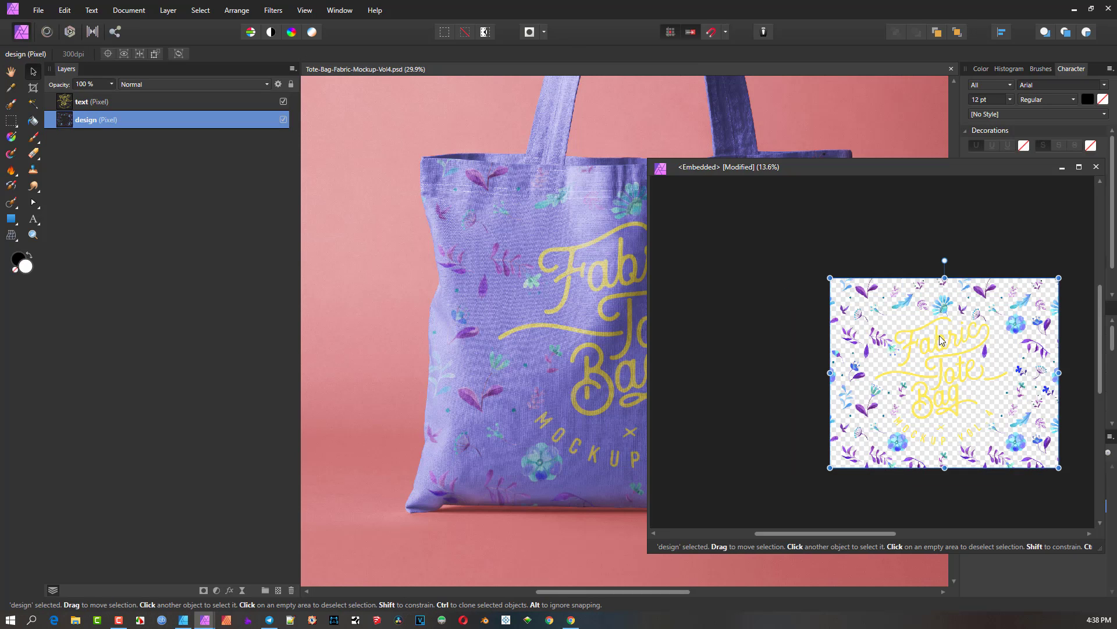
pyautogui.moveTo(942, 299); pyautogui.dragTo(895, 313)
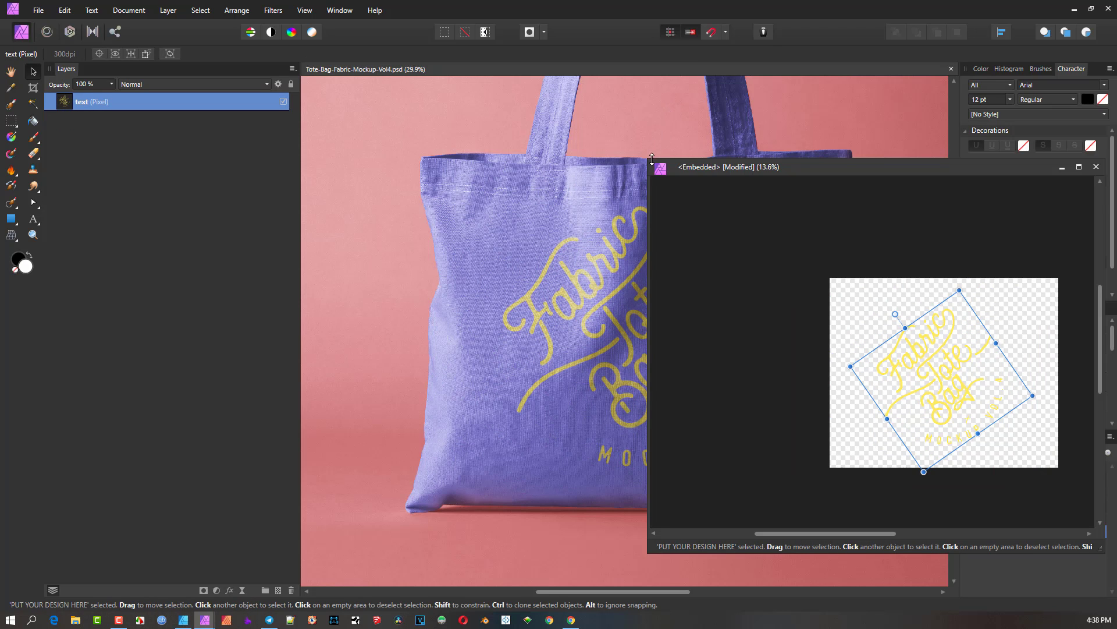
pyautogui.moveTo(648, 159); pyautogui.dragTo(828, 150)
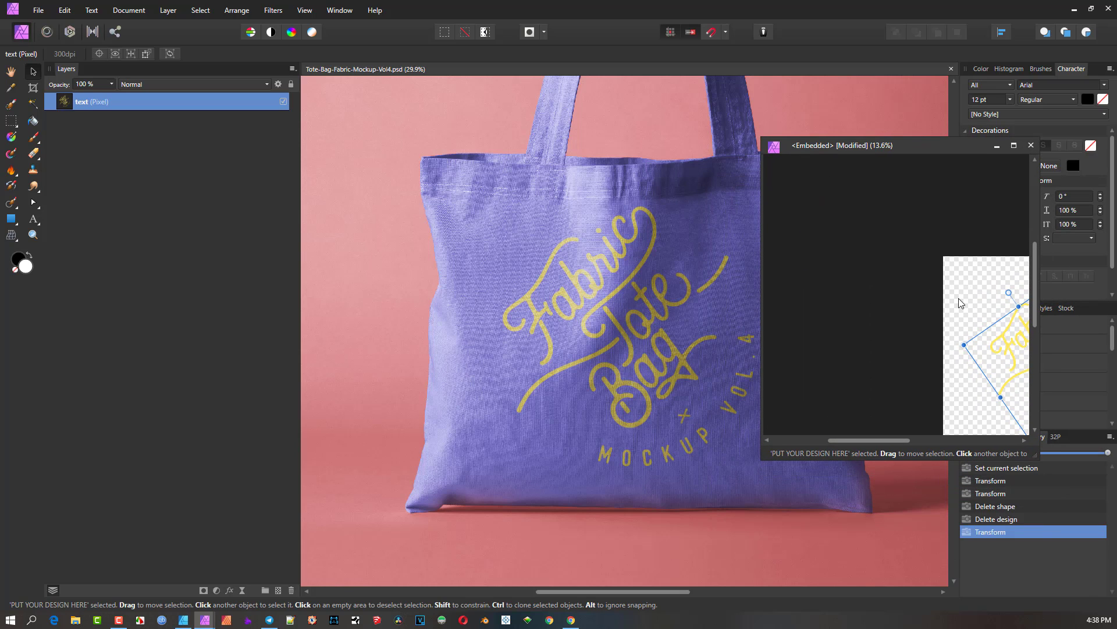
pyautogui.moveTo(974, 296); pyautogui.dragTo(861, 240)
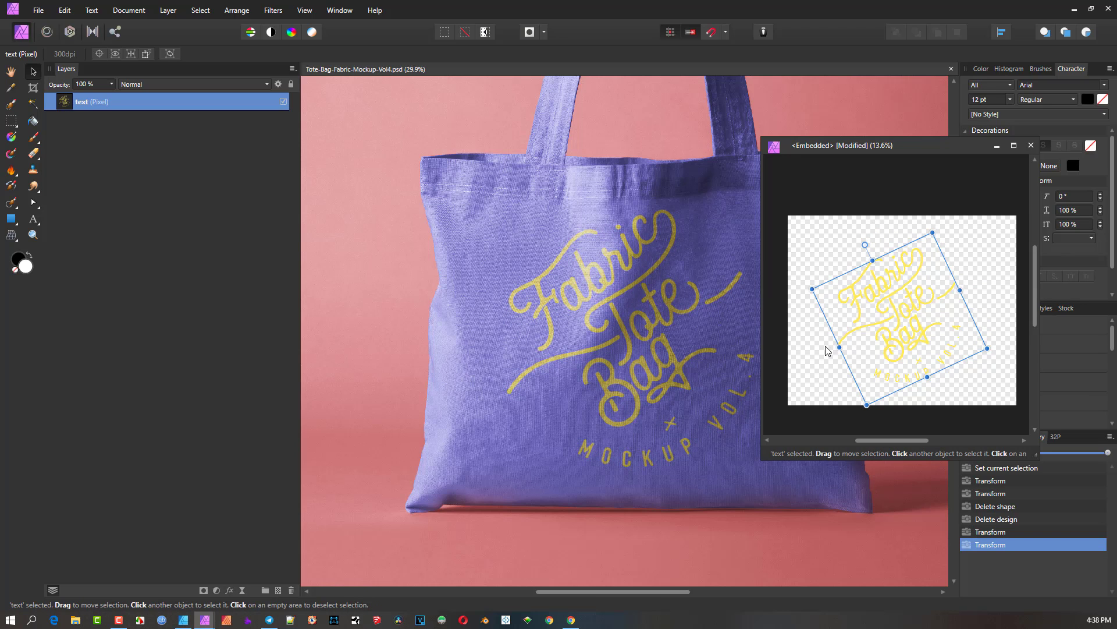